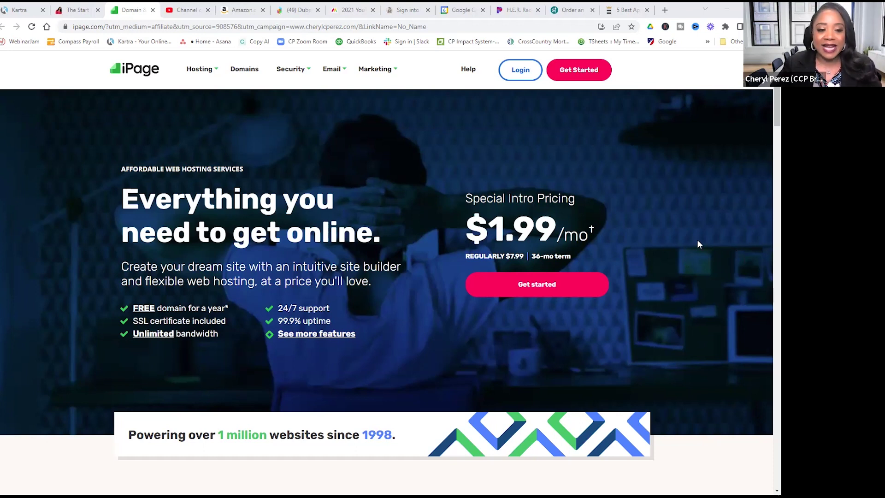
Scroll through the iPage web hosting plans page
scroll(698, 241, "down", 3)
scroll(697, 241, "down", 4)
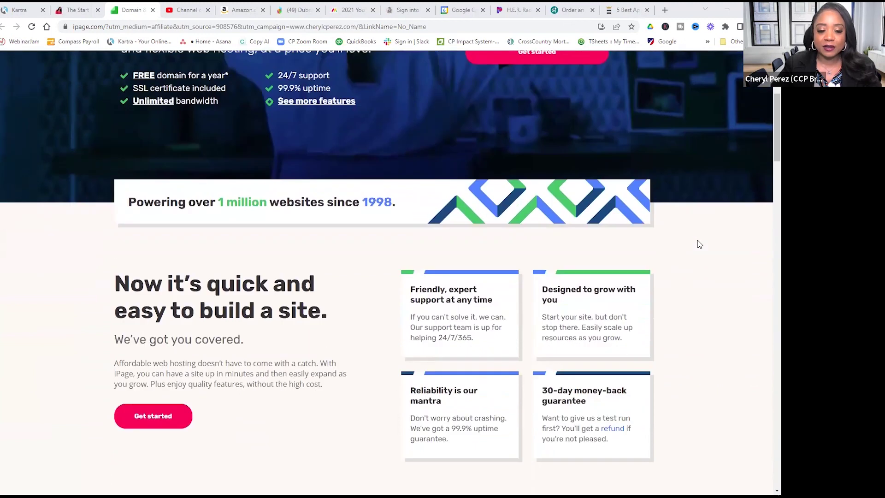
scroll(699, 243, "down", 2)
scroll(698, 241, "up", 1)
scroll(598, 189, "up", 7)
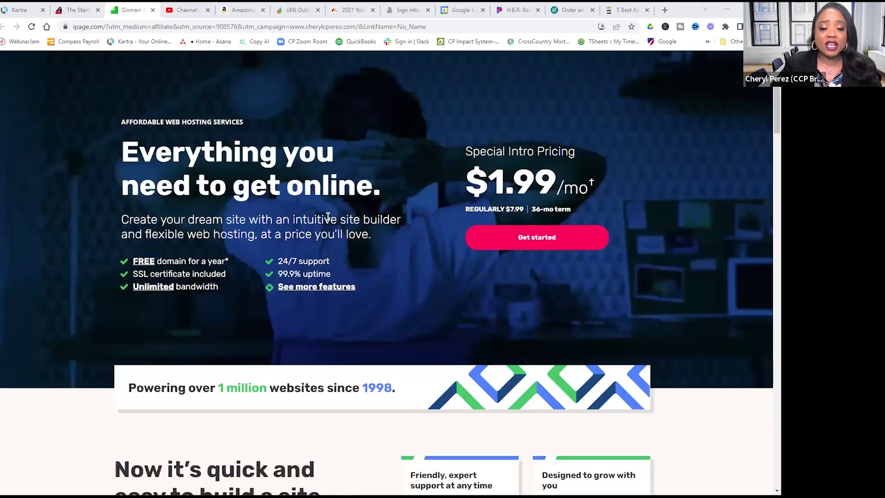
scroll(368, 214, "up", 1)
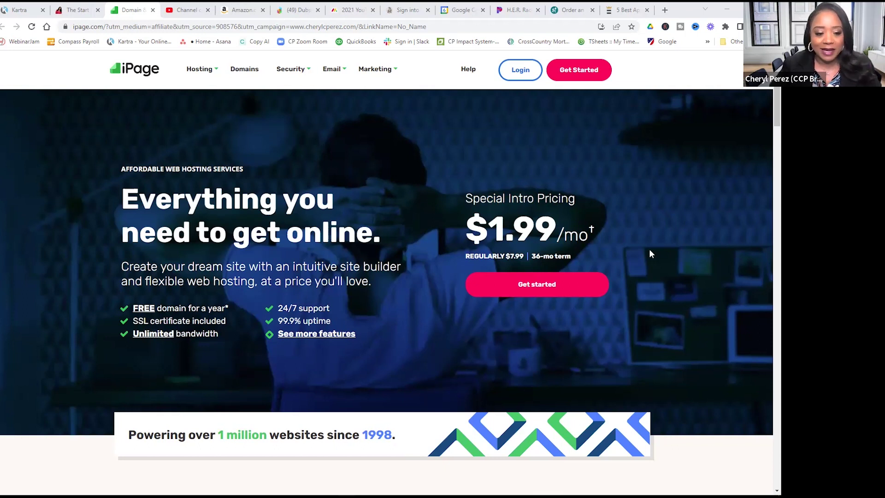
scroll(647, 251, "down", 2)
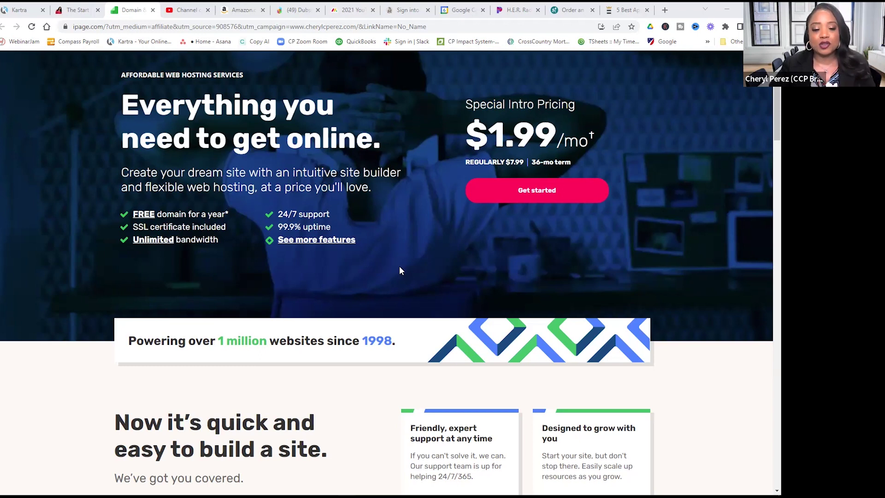
Review the full hosting features grid, including unlimited email addresses, and begin signup
left_click(339, 240)
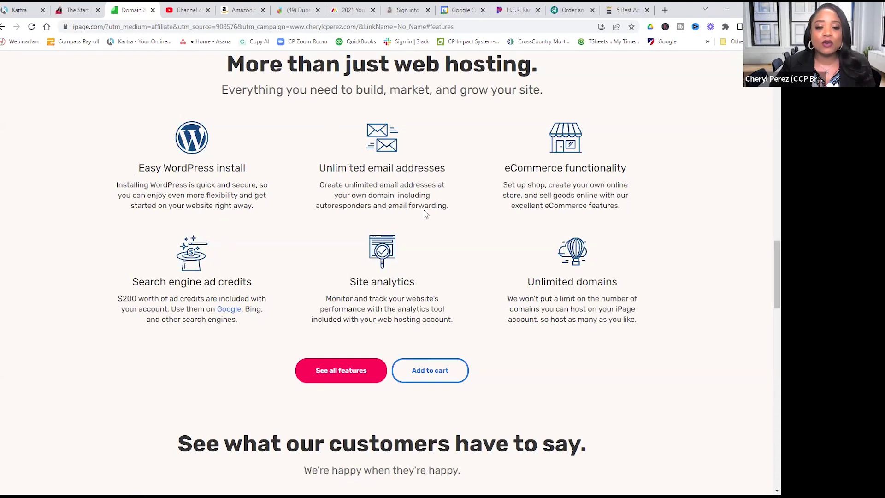
left_click_drag(399, 100, 470, 209)
left_click(429, 136)
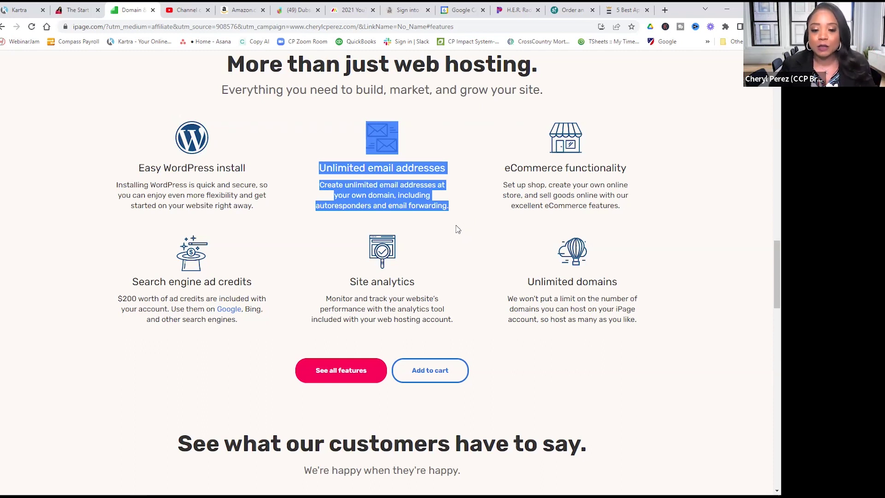
left_click(458, 224)
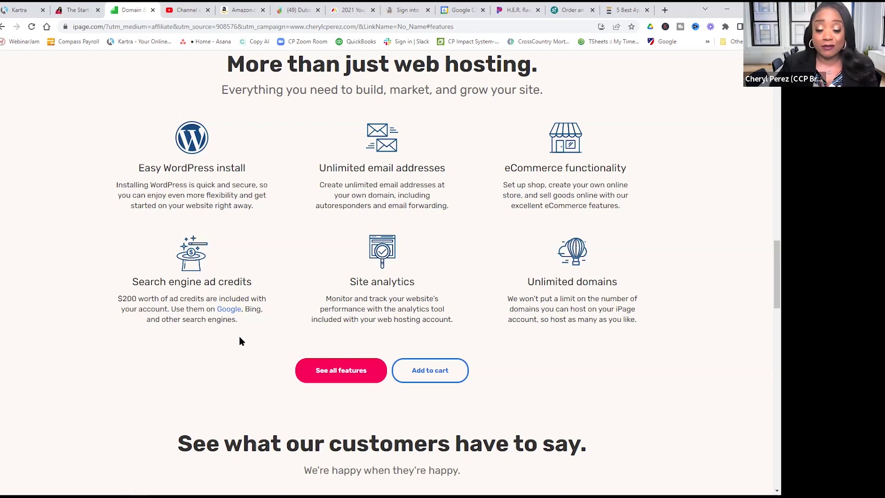
scroll(238, 344, "down", 2)
scroll(243, 334, "up", 10)
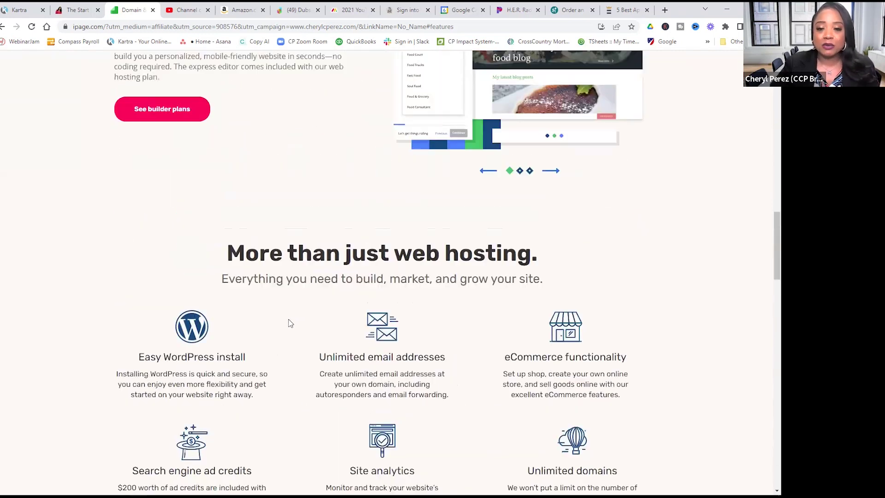
scroll(297, 324, "up", 15)
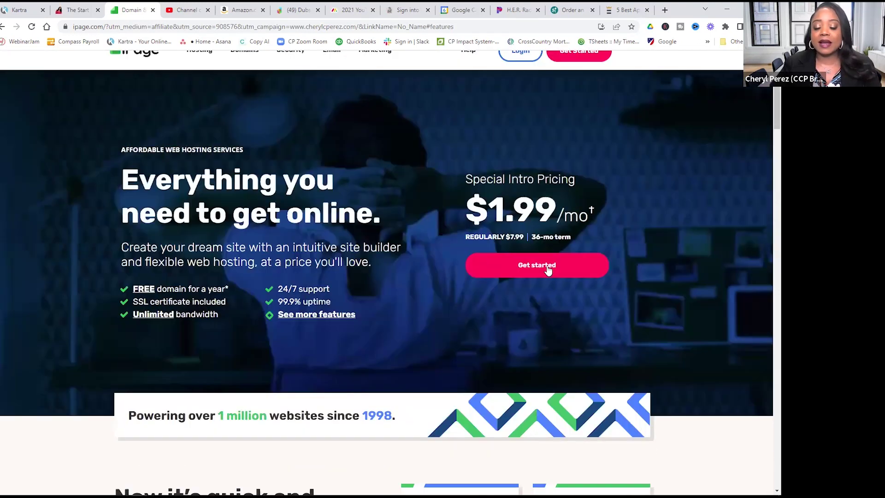
left_click(548, 271)
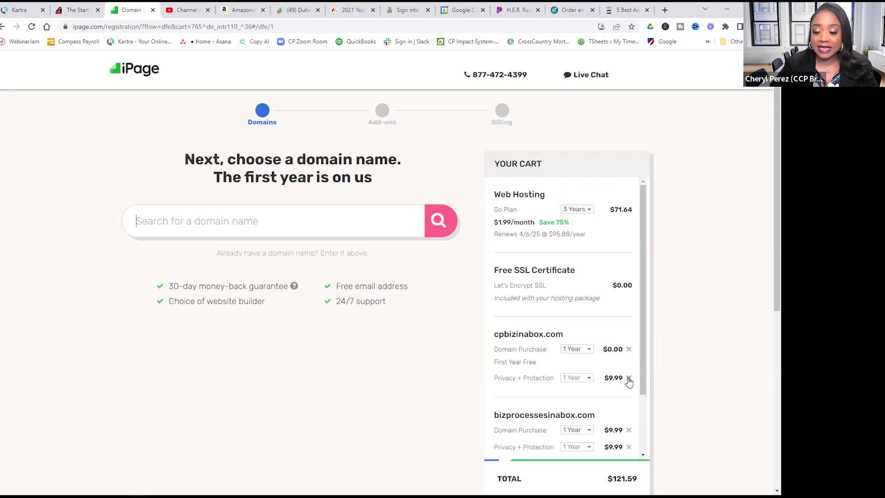
Remove cpbizinabox.com, bizprocessinabox.com, privacy protection and bizprocessesinabox.com from the cart
scroll(627, 410, "down", 1)
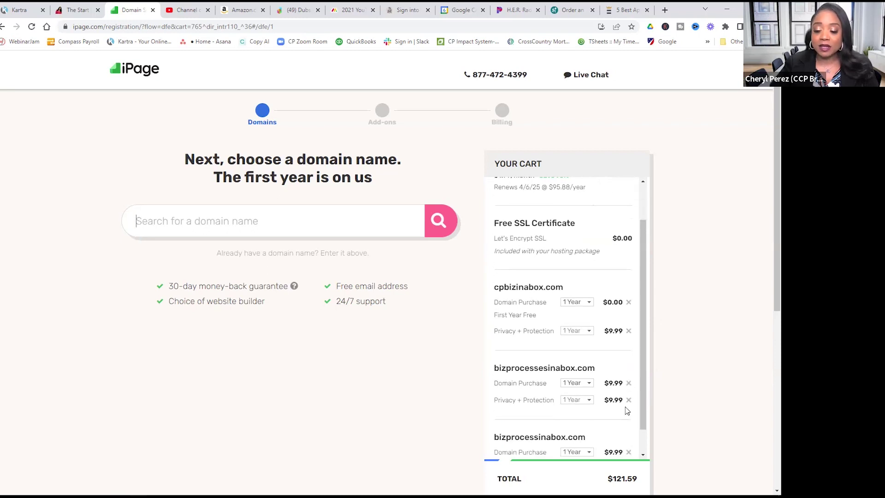
scroll(628, 392, "up", 1)
left_click(628, 350)
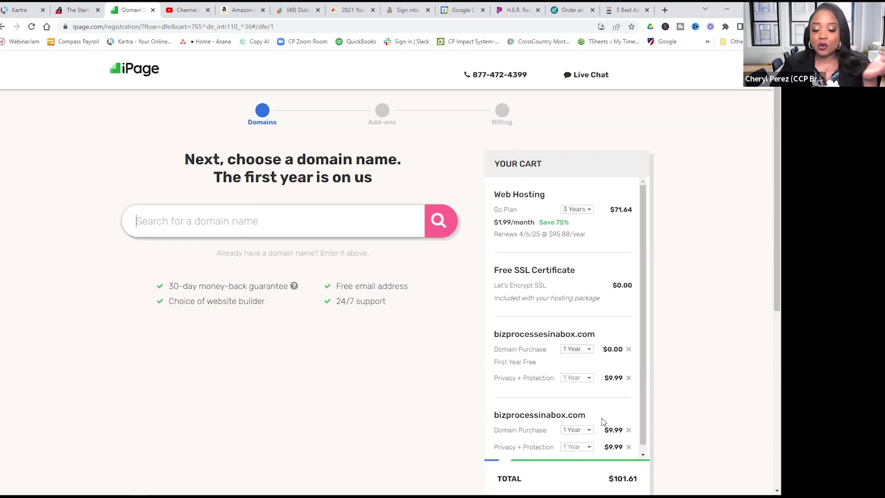
left_click(628, 430)
left_click(637, 380)
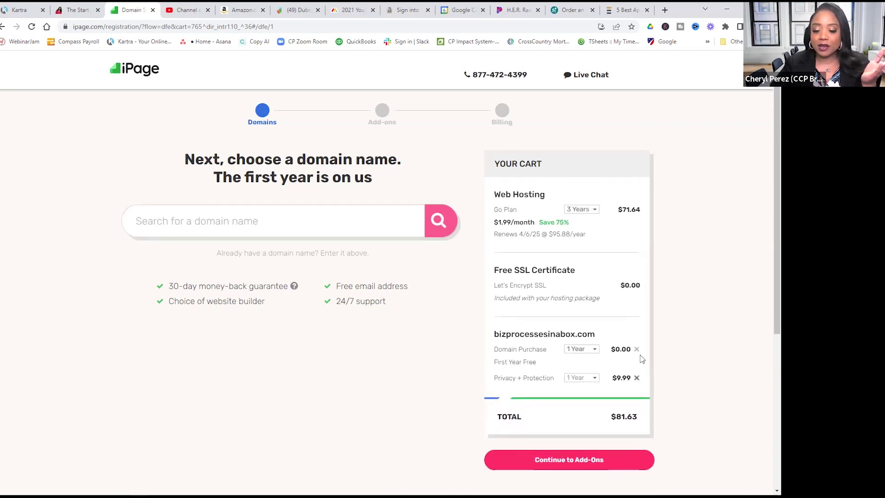
left_click(350, 306)
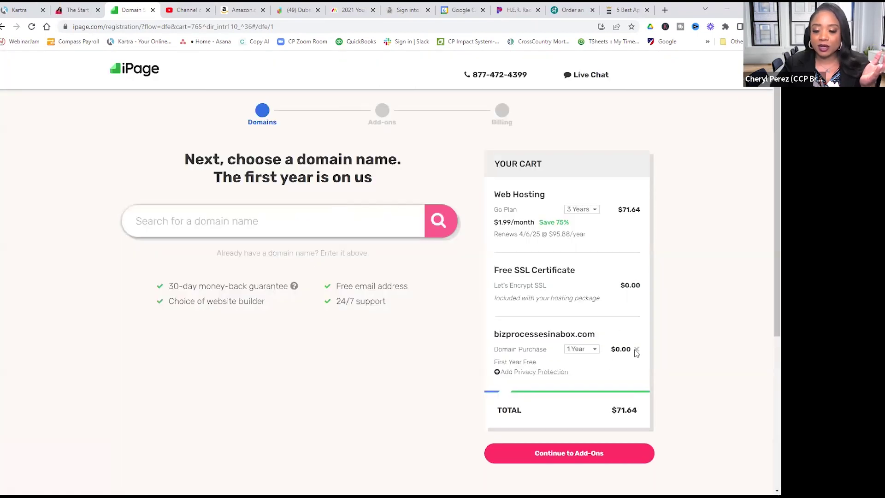
left_click(637, 349)
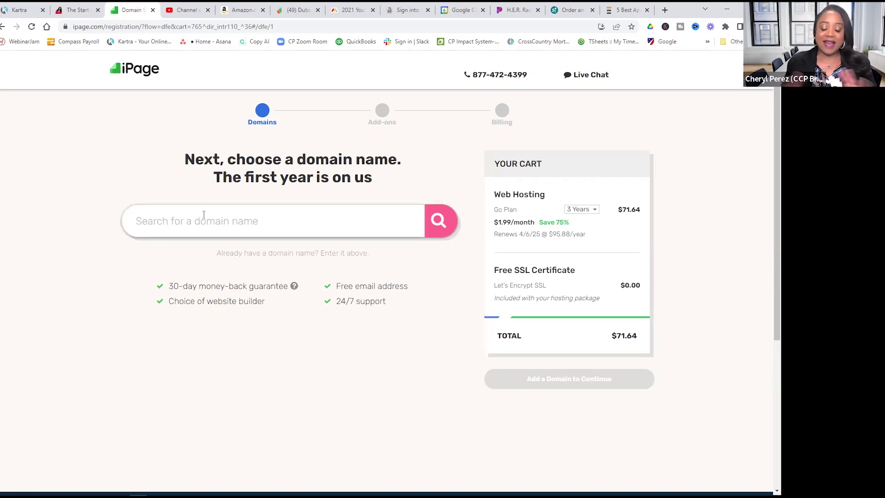
Search for bizprocessesinabox.com and add it as the free included domain
type("cpbi")
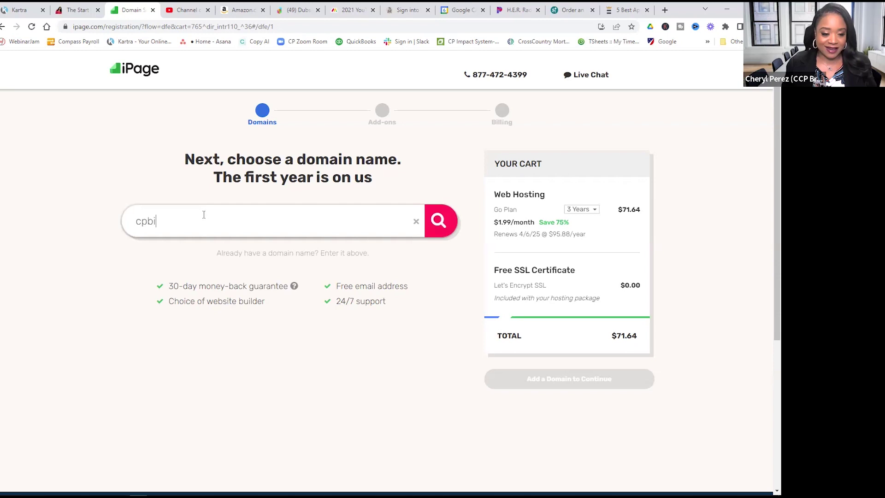
type("zma")
key("BackSpace")
key("BackSpace")
key("ctrl+a")
type("bizprocessesinabo")
type("x.com")
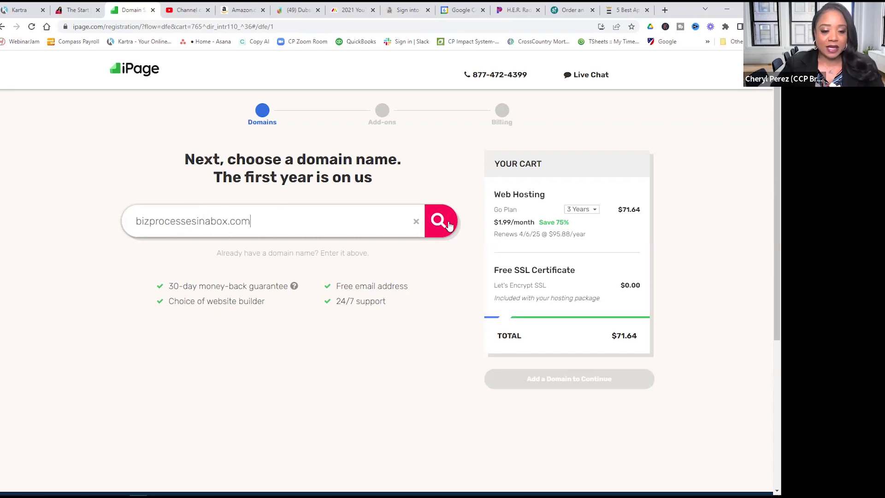
left_click(439, 221)
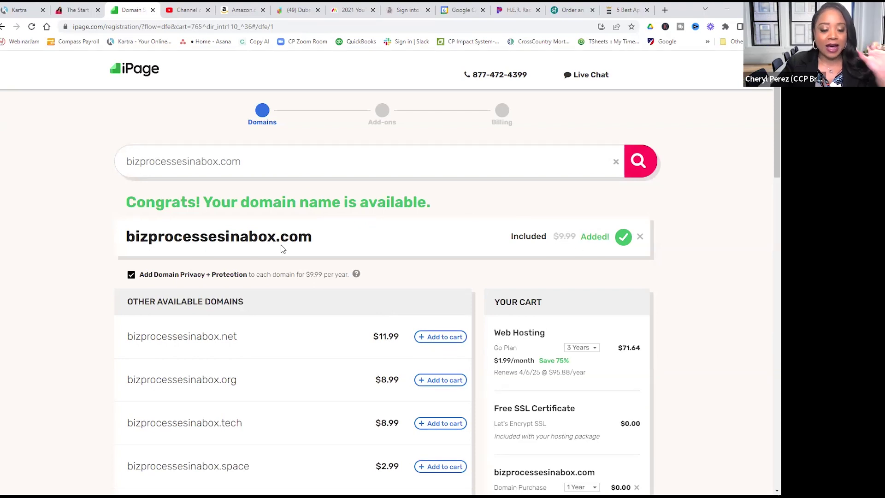
scroll(733, 238, "down", 4)
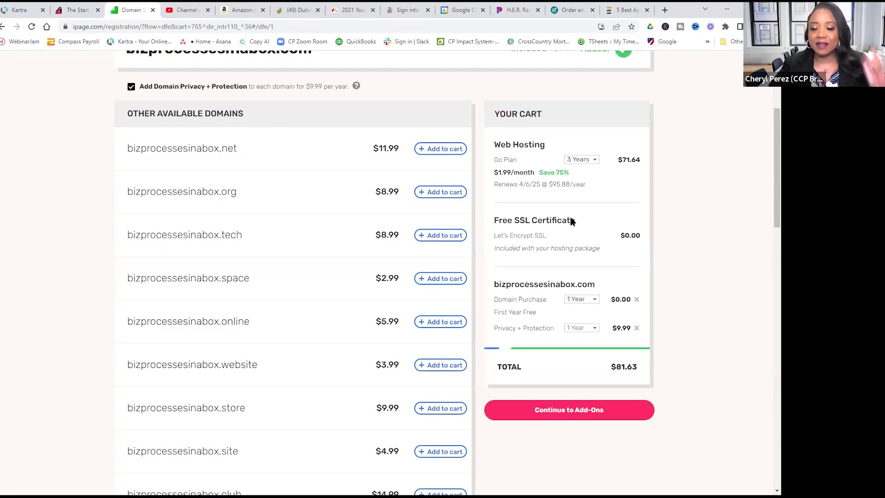
Set the Go Plan to a 1-year term and the domain to 1 free year without privacy
left_click(590, 160)
left_click(579, 182)
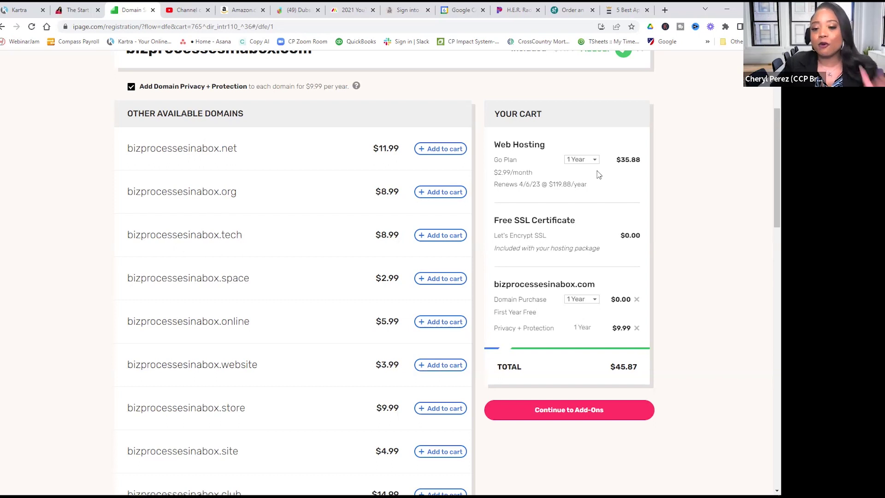
left_click(595, 300)
left_click(595, 316)
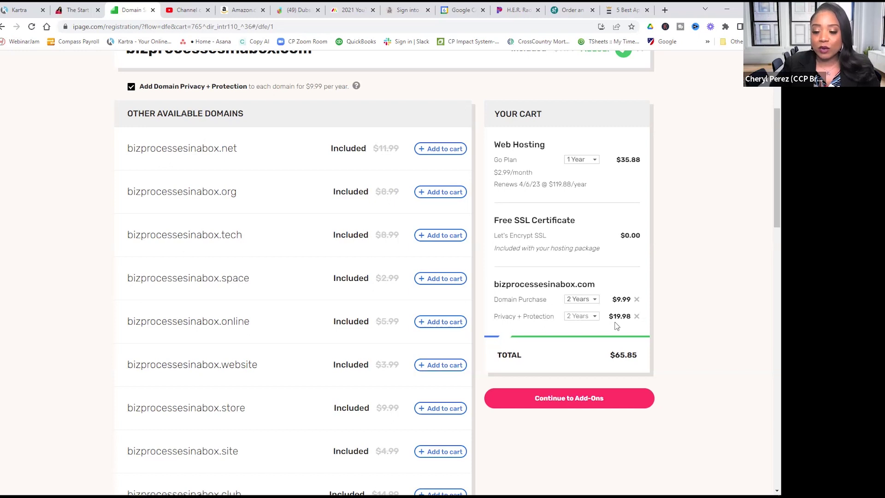
left_click(637, 316)
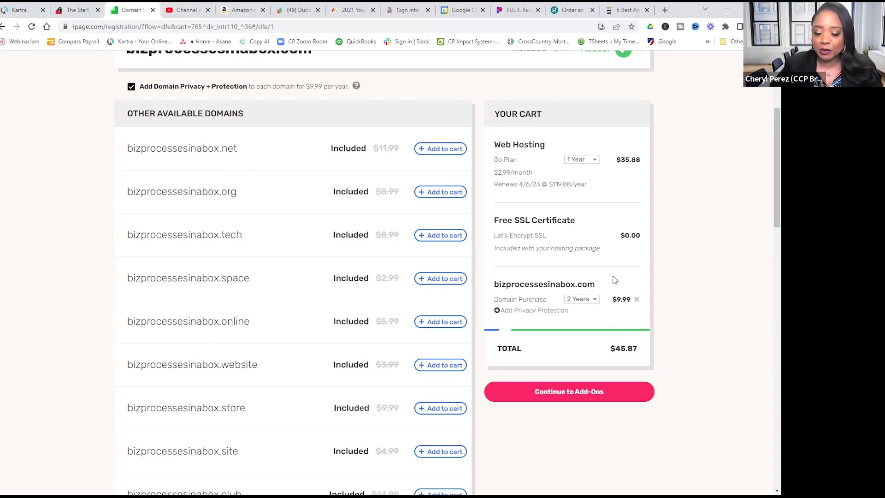
left_click(593, 303)
left_click(582, 309)
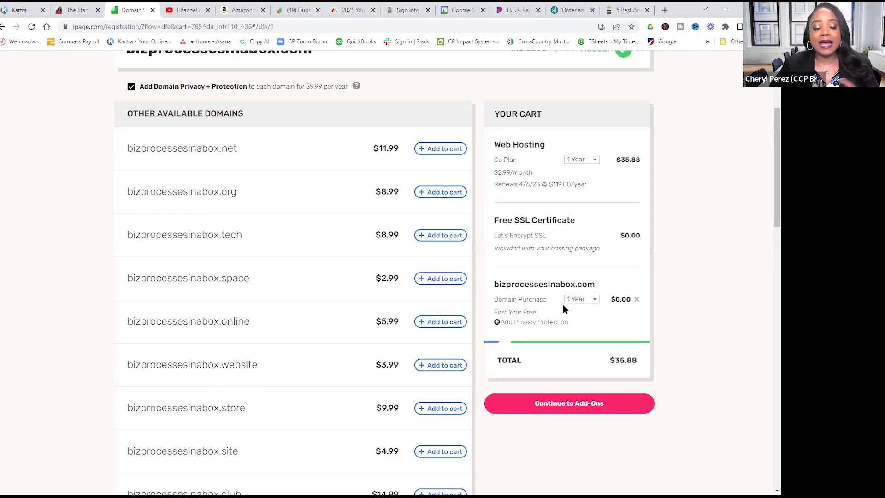
Check the $35.88 cart and continue to the add-ons step
scroll(661, 328, "down", 1)
scroll(661, 328, "up", 1)
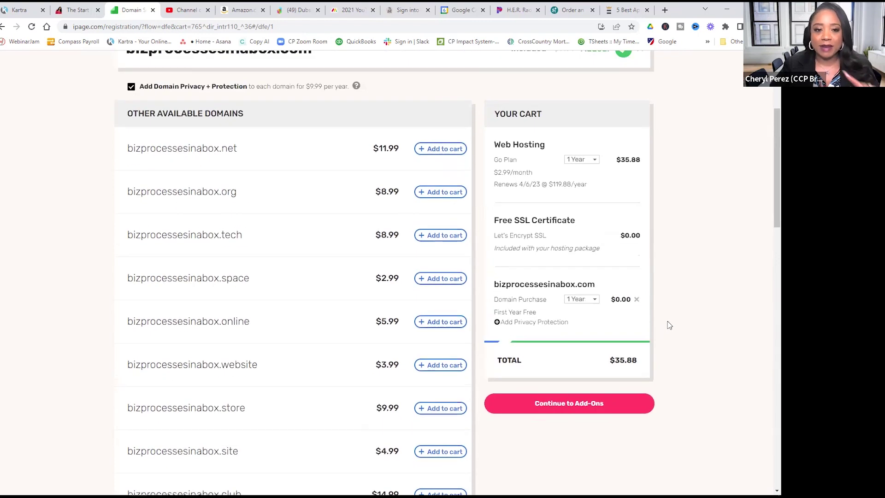
scroll(672, 322, "down", 1)
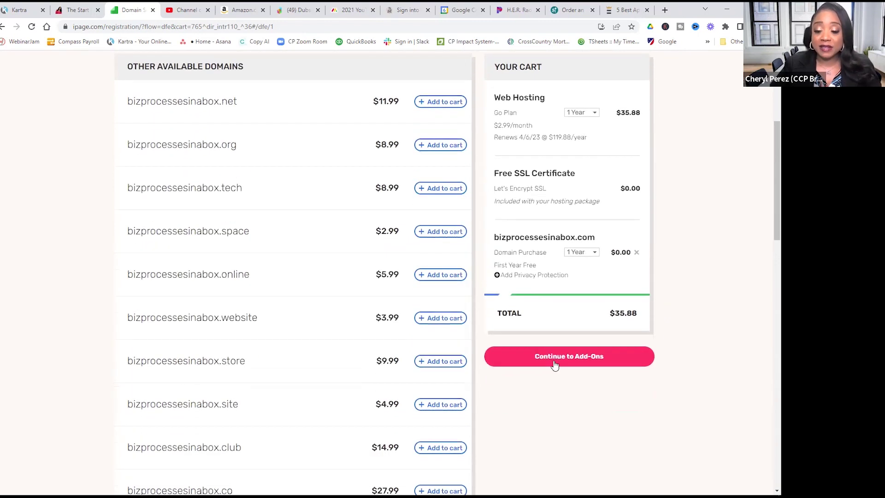
scroll(664, 320, "up", 5)
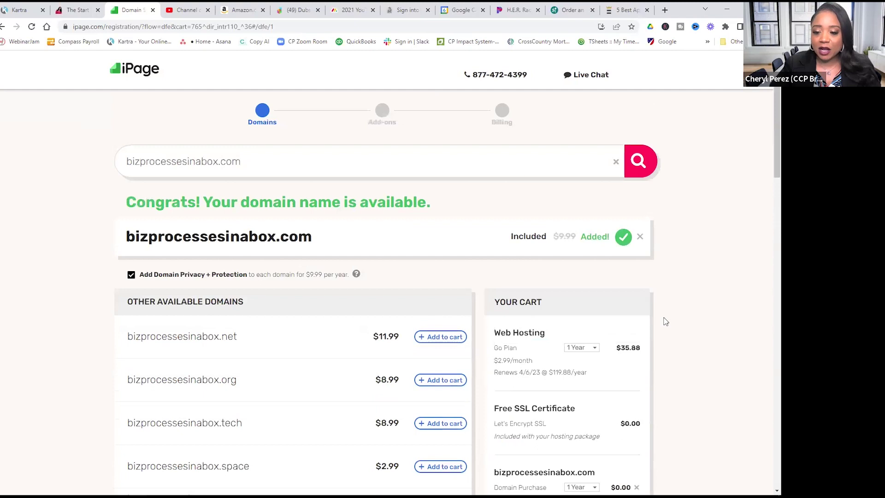
scroll(664, 317, "down", 3)
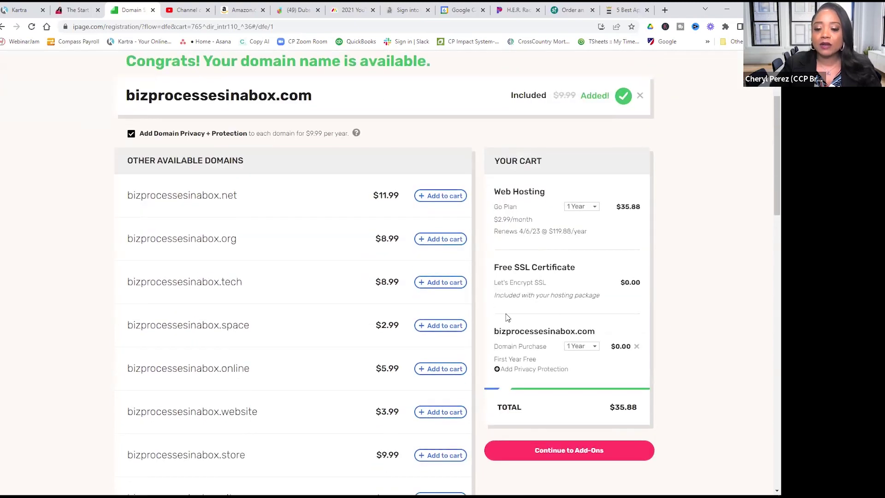
scroll(706, 337, "down", 2)
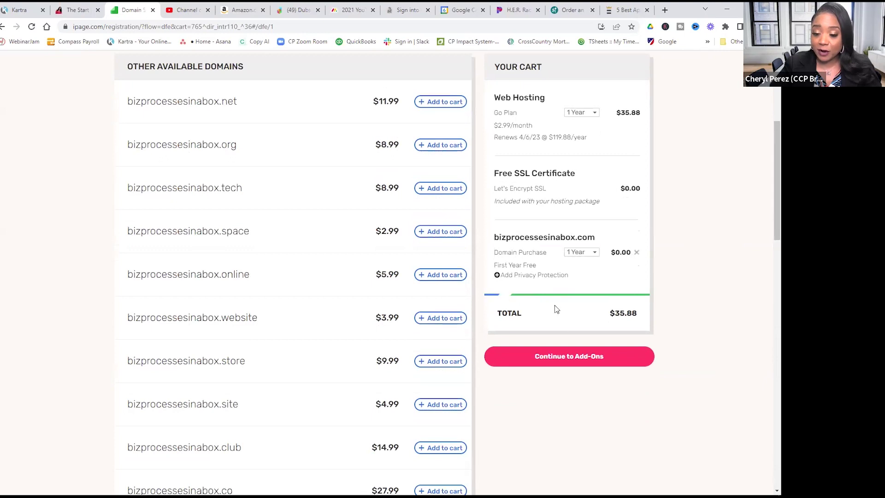
left_click(560, 365)
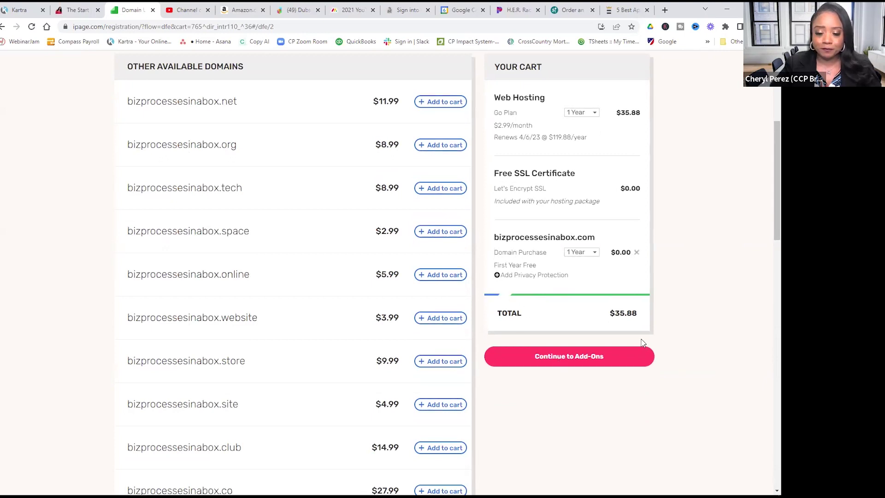
Remove the preselected Website Backup & Restore and Sitelock add-ons, keeping the total at $35.88
scroll(693, 297, "down", 3)
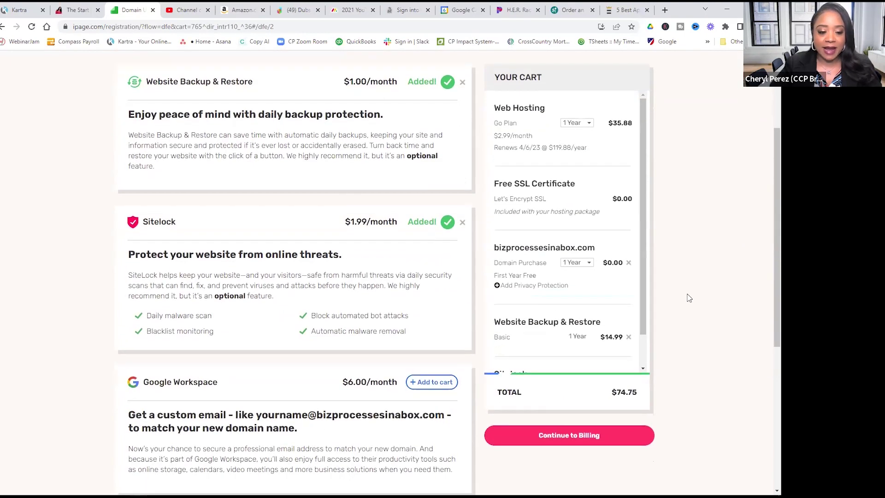
scroll(689, 297, "down", 3)
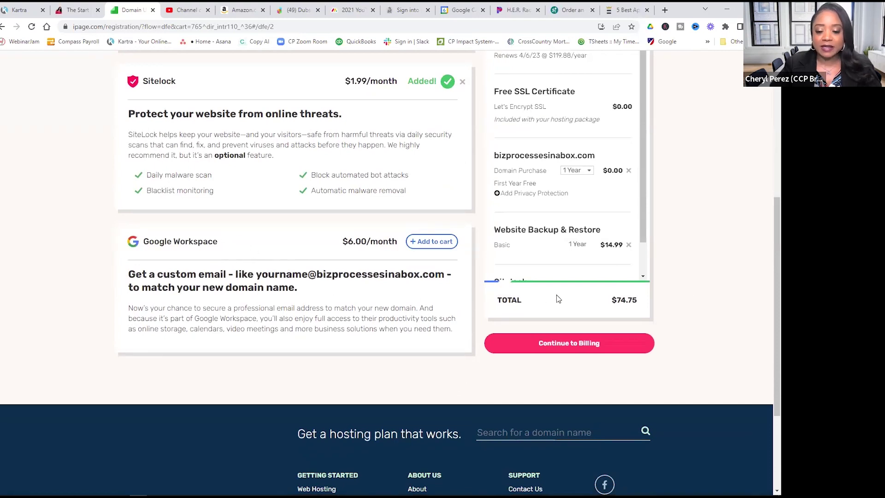
scroll(672, 283, "up", 2)
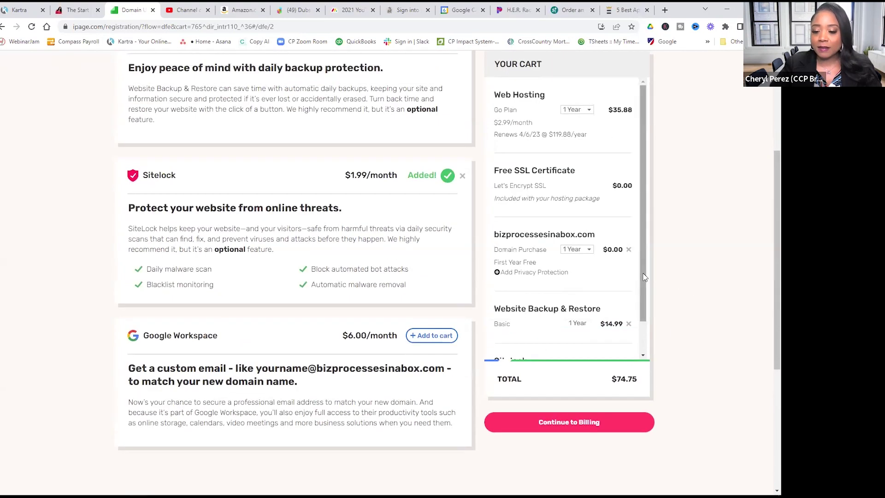
scroll(554, 282, "down", 1)
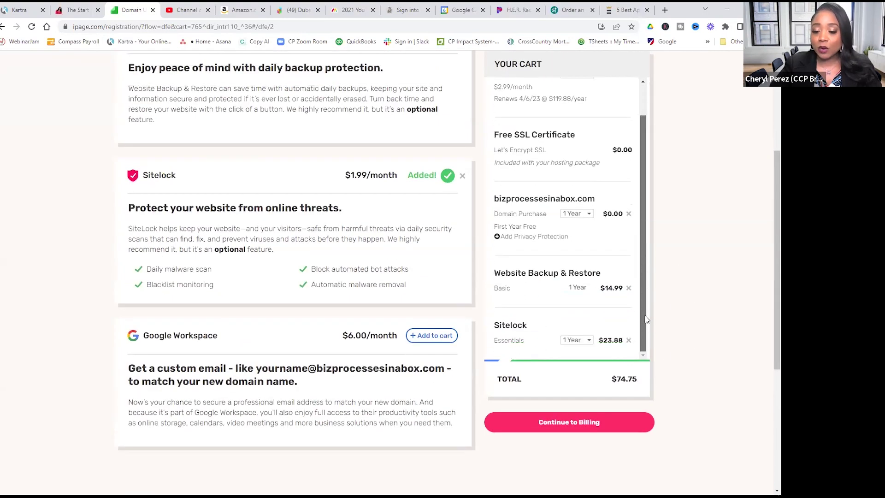
left_click(629, 289)
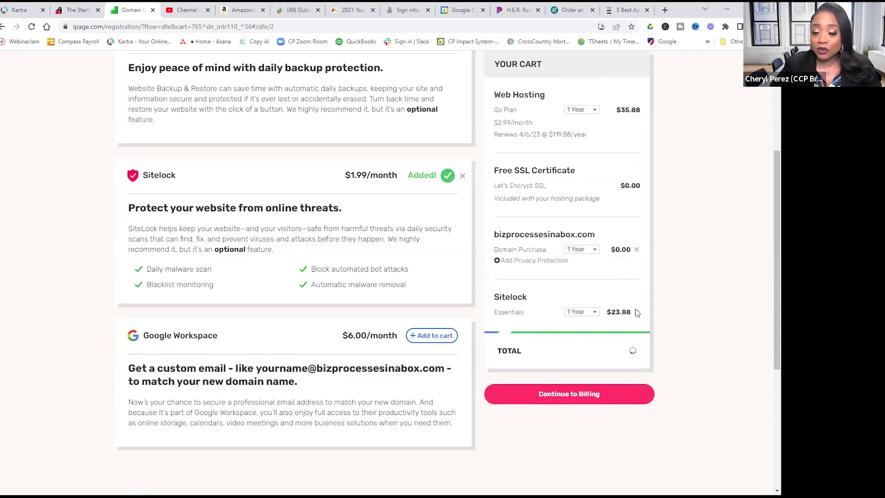
left_click(637, 324)
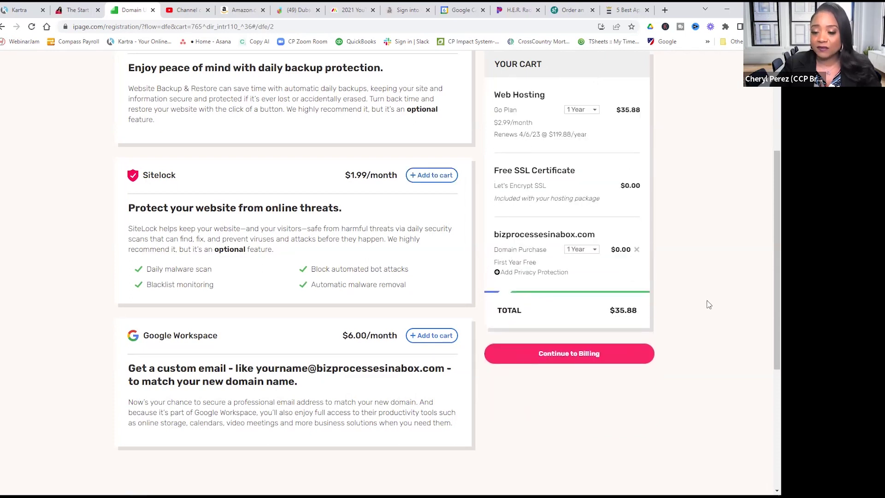
scroll(702, 302, "up", 2)
scroll(717, 276, "up", 2)
scroll(727, 276, "down", 3)
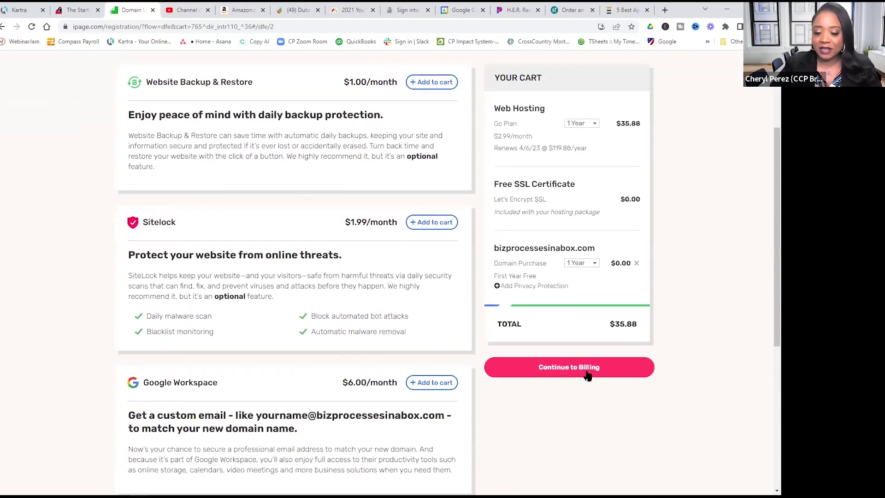
Go to billing and autofill the billing form from a saved address
left_click(587, 374)
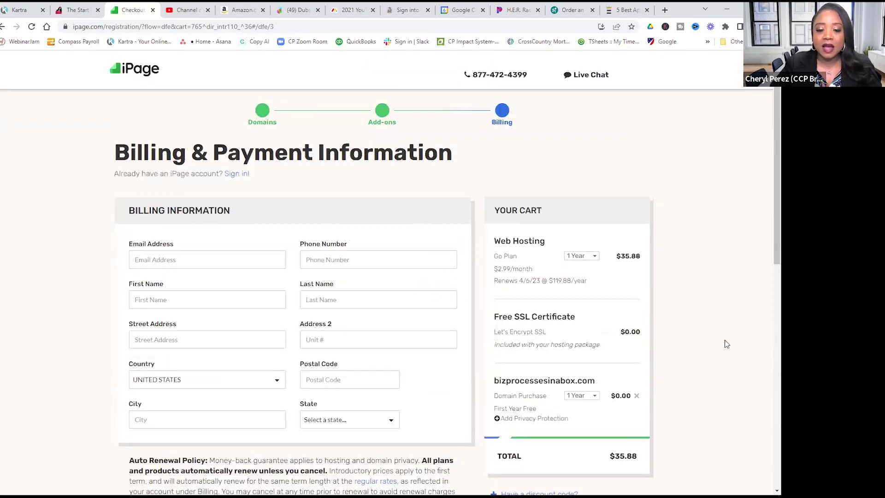
scroll(712, 323, "down", 2)
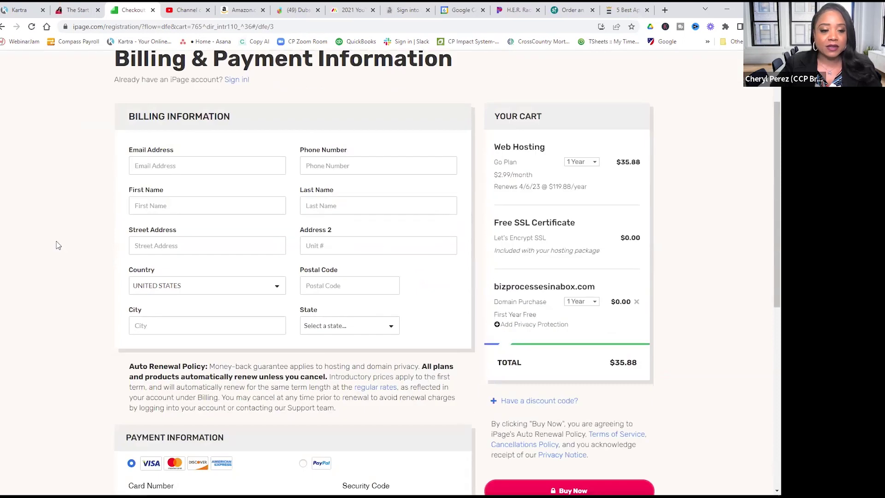
left_click(175, 168)
key("Down")
key("Return")
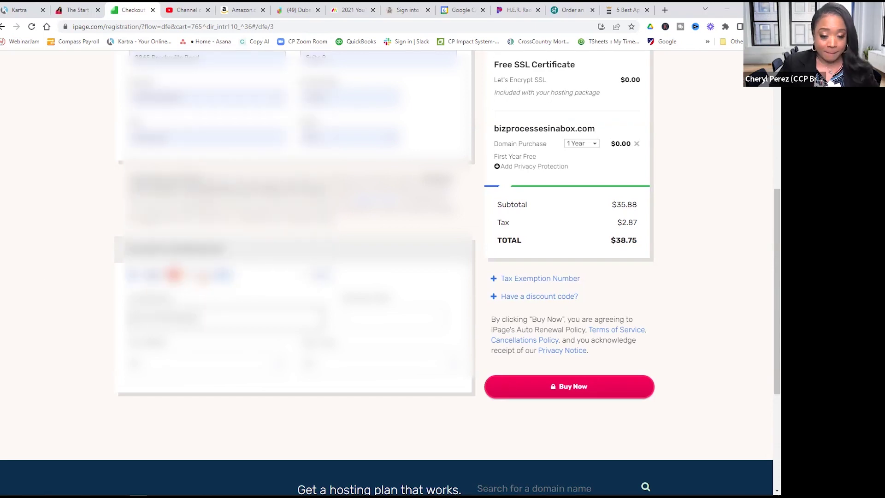
Enter the payment card details and expiry month, then buy the $38.75 order
left_click(208, 362)
left_click(207, 400)
left_click(580, 387)
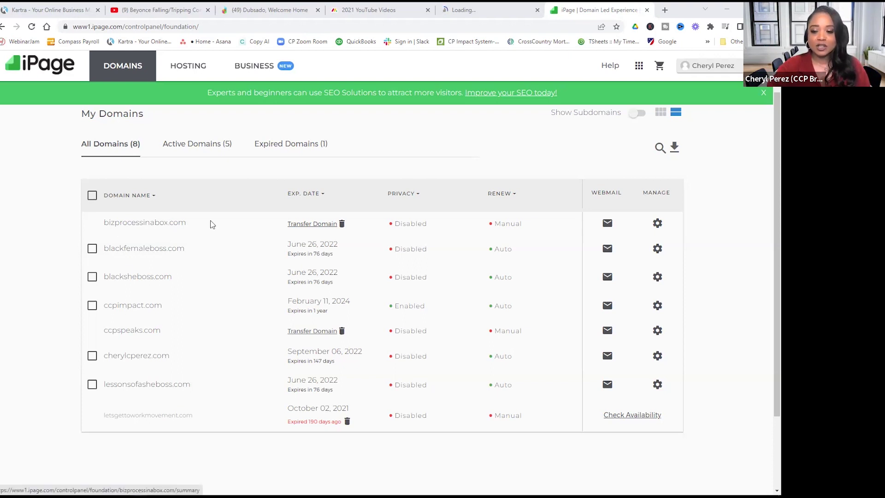
Open the management Summary for bizprocessinabox.com from My Domains
left_click(658, 224)
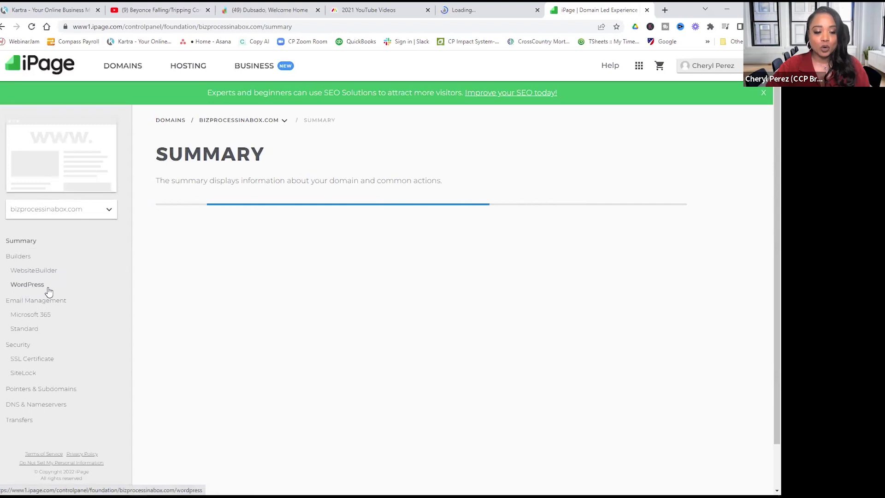
Open Microsoft 365 under Email Management, which shows it isn't supported for this domain
left_click(20, 317)
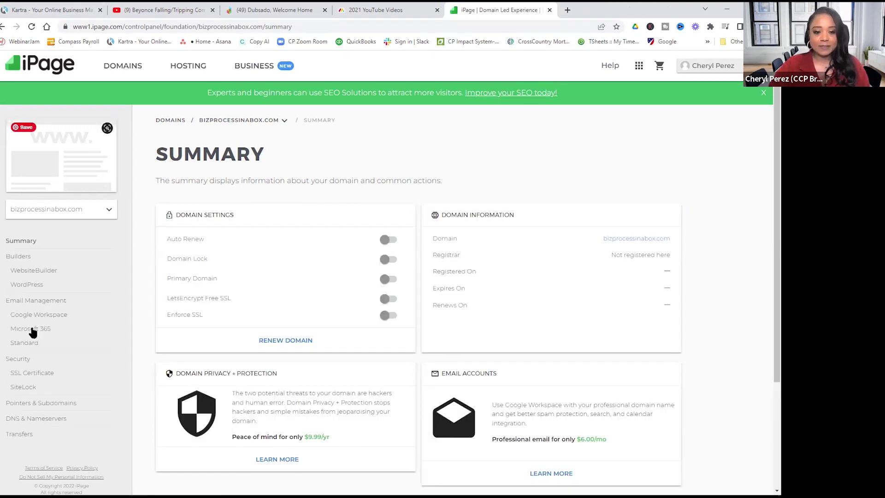
left_click(61, 327)
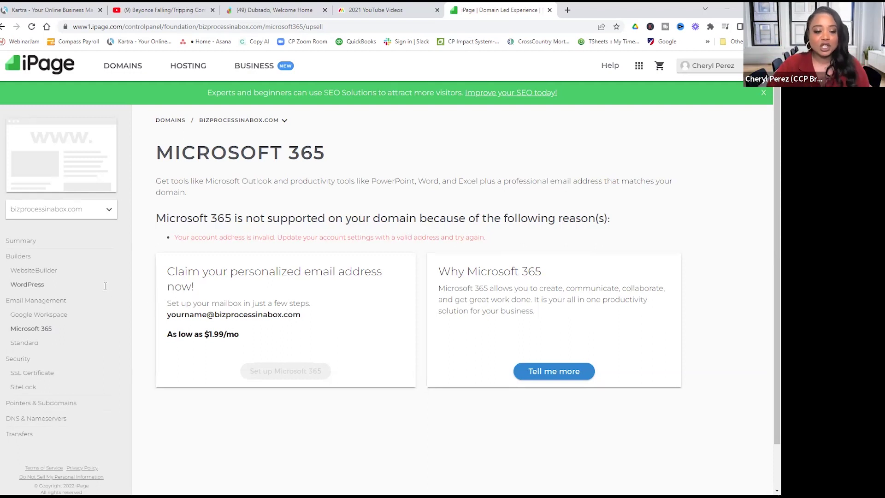
Check Google Workspace, then open Standard email management showing 0 mailboxes
left_click(41, 317)
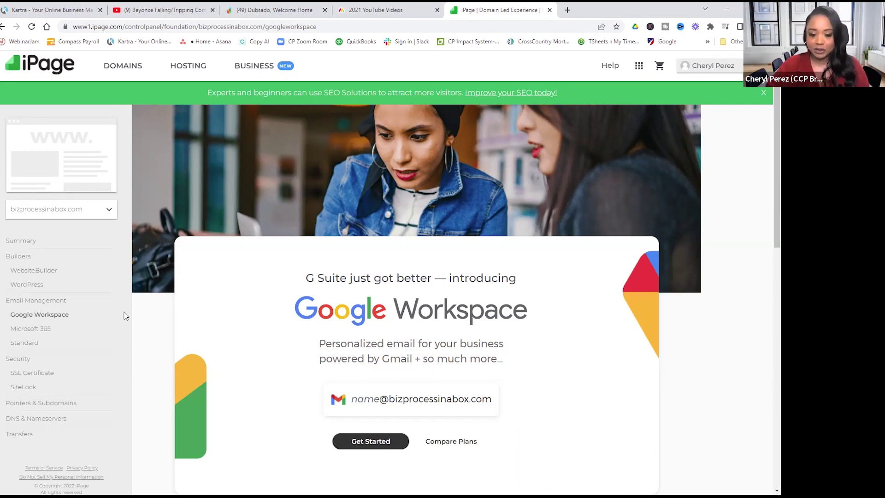
left_click(23, 349)
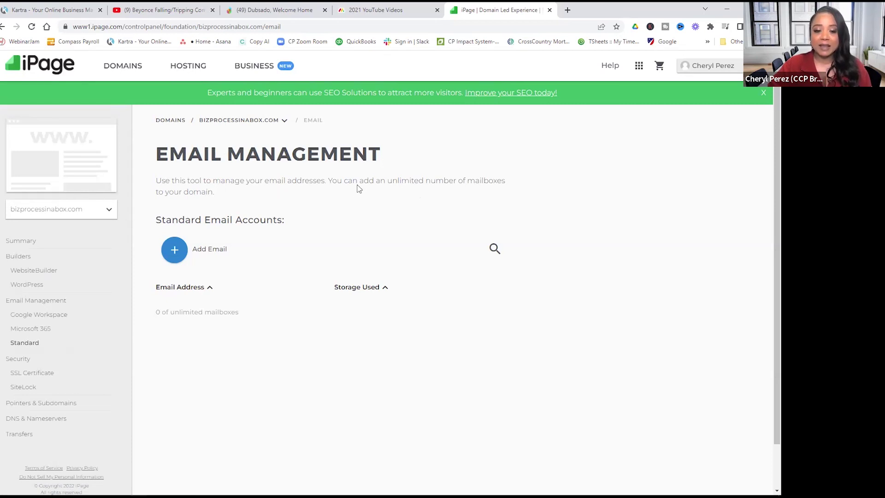
Start a new email address with the mailbox name cp
left_click_drag(330, 179, 514, 194)
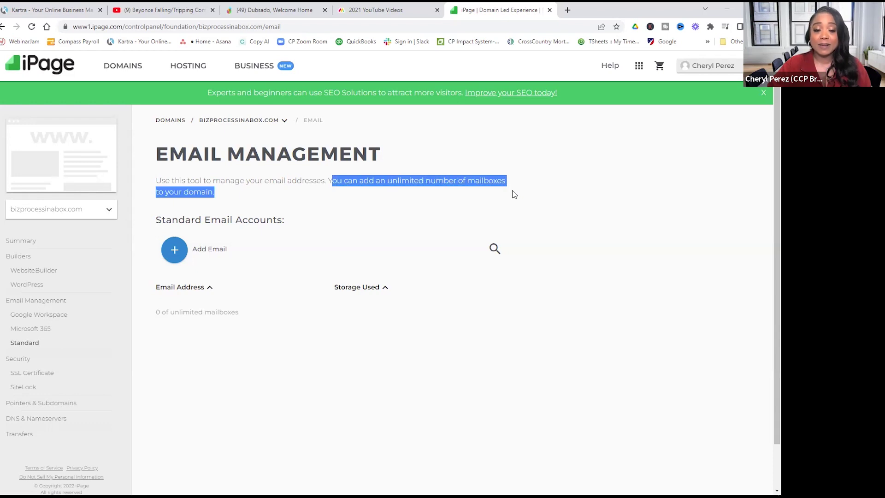
left_click_drag(327, 180, 391, 207)
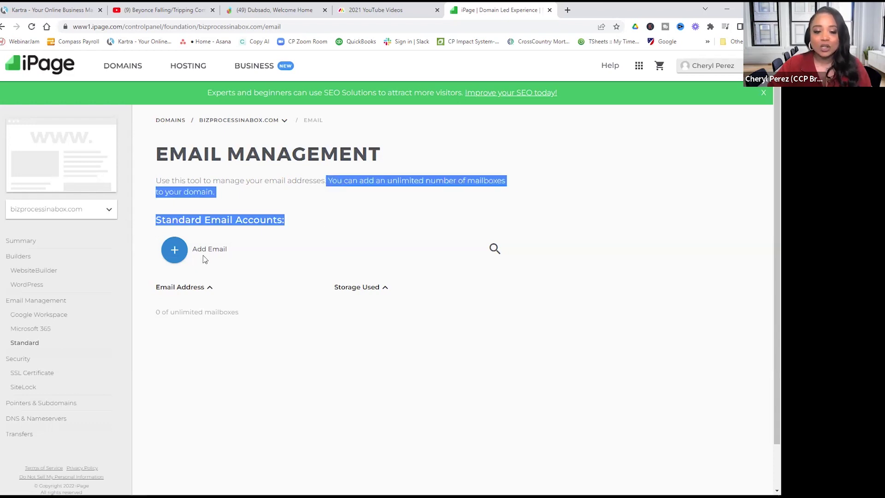
left_click(175, 252)
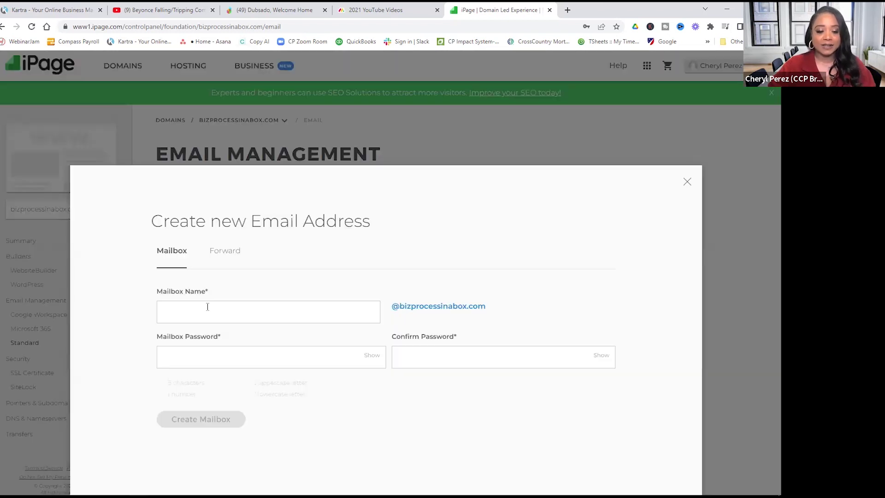
left_click(206, 305)
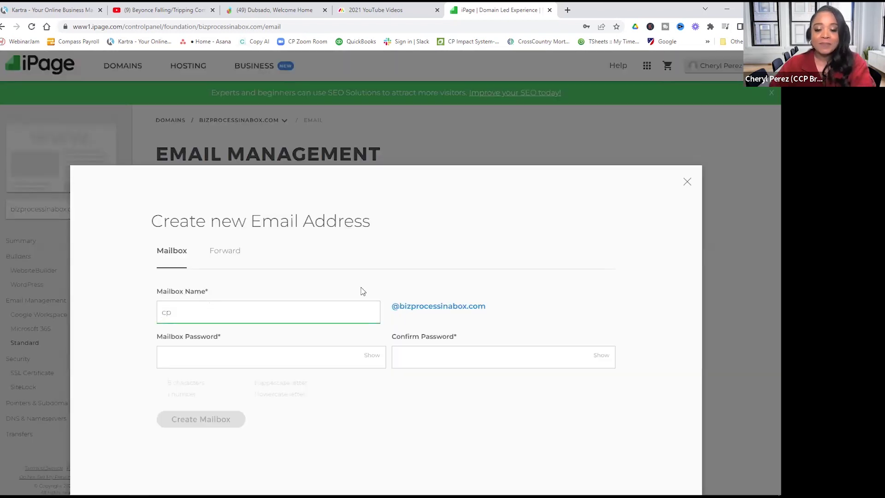
left_click(253, 359)
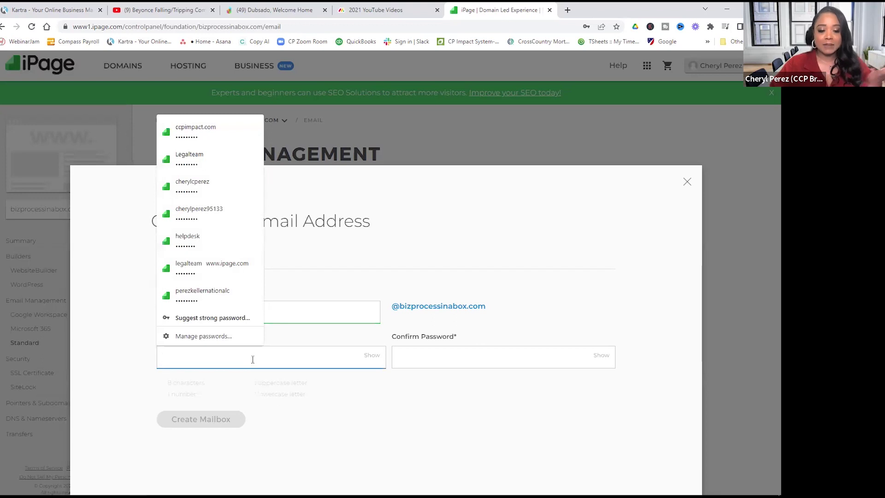
left_click(244, 265)
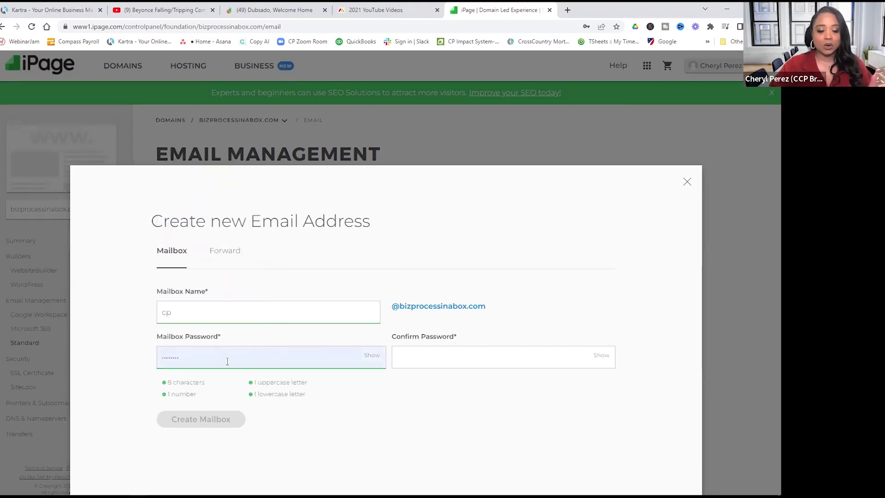
left_click_drag(169, 354, 158, 357)
type("•••••")
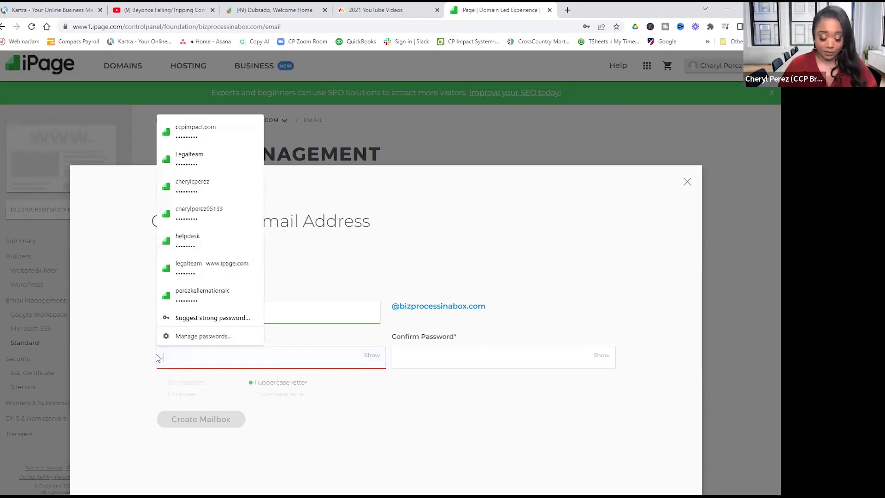
key("BackSpace")
key("BackSpace")
key("BackSpace")
key("BackSpace")
key("BackSpace")
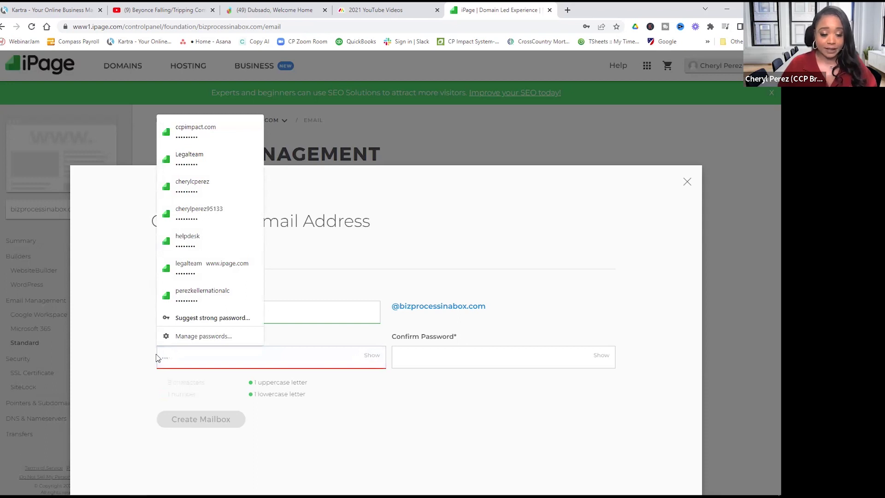
type("••••••••")
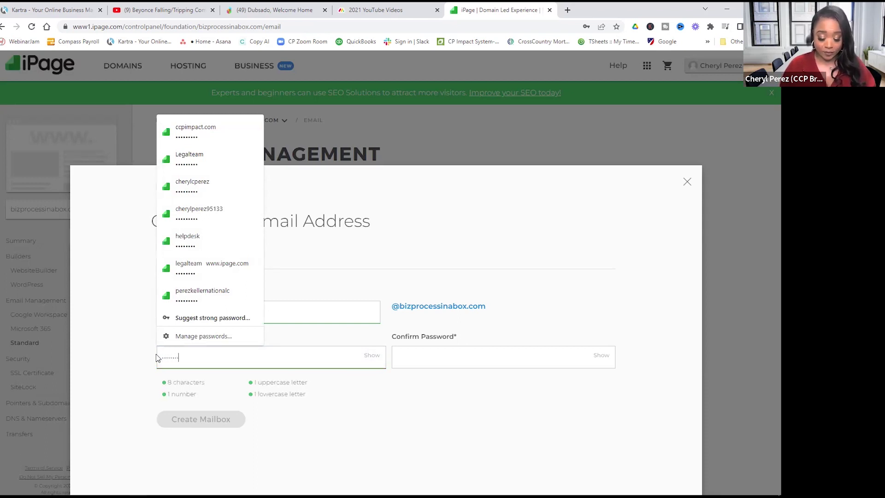
key("Tab")
type("•••••••••")
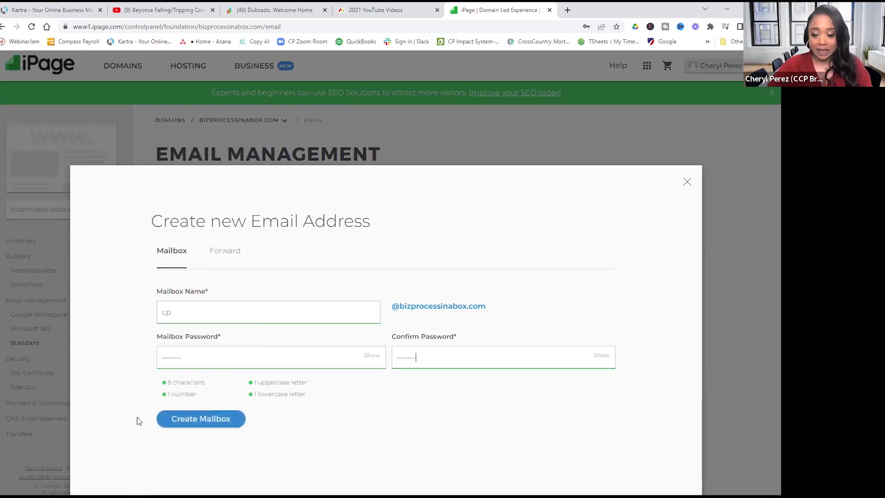
left_click(195, 424)
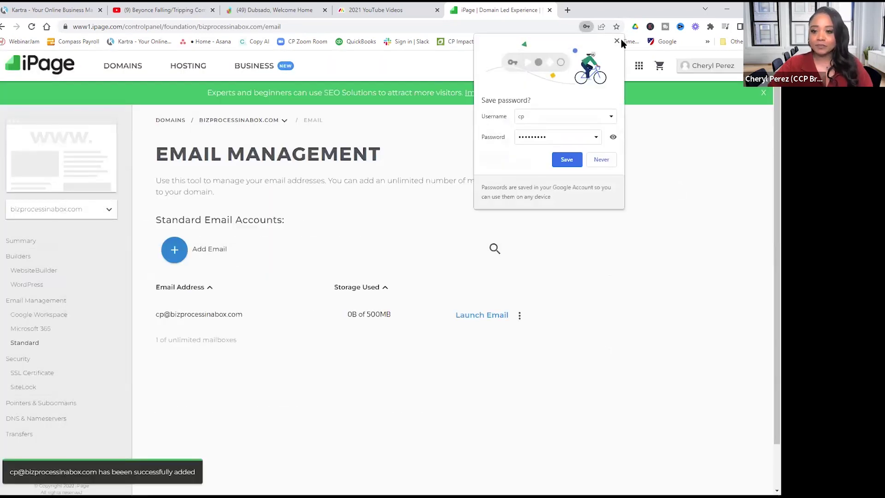
Add a mailbox named Service with a confirmed password
left_click(174, 249)
left_click(203, 310)
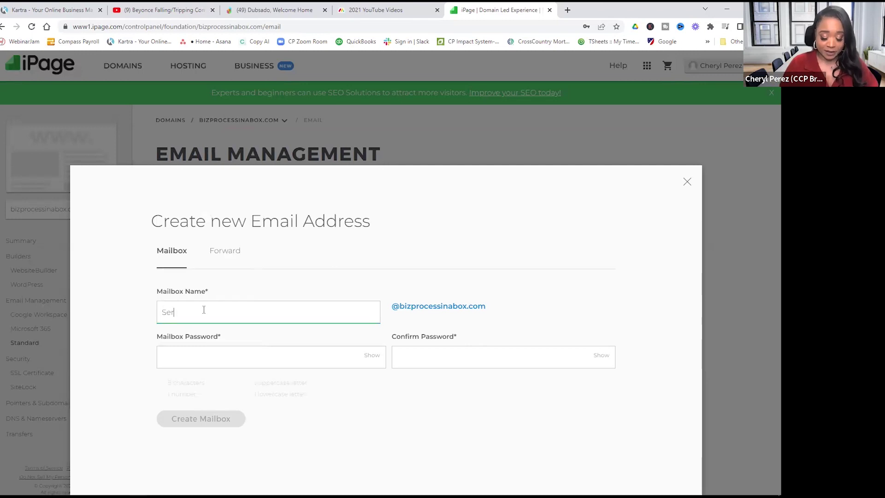
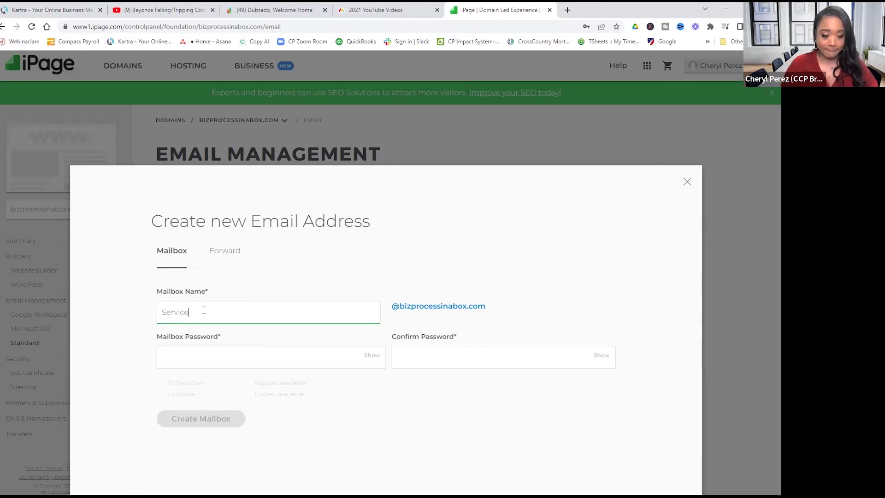
left_click(196, 359)
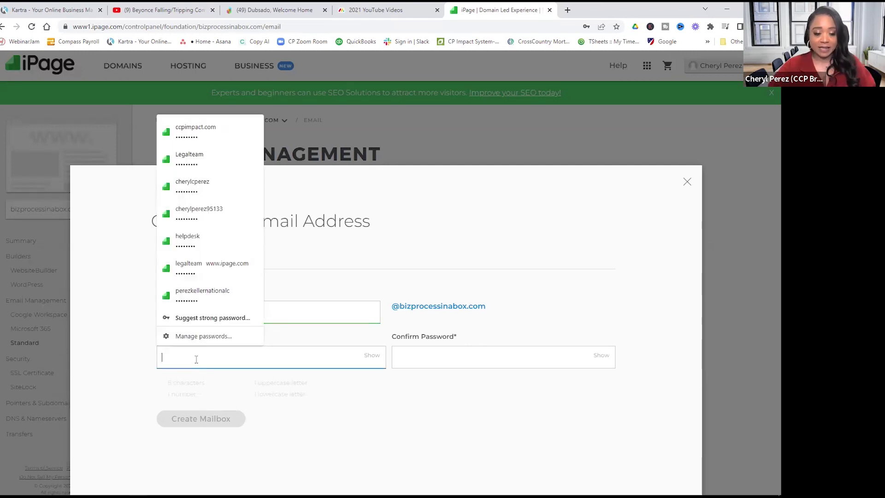
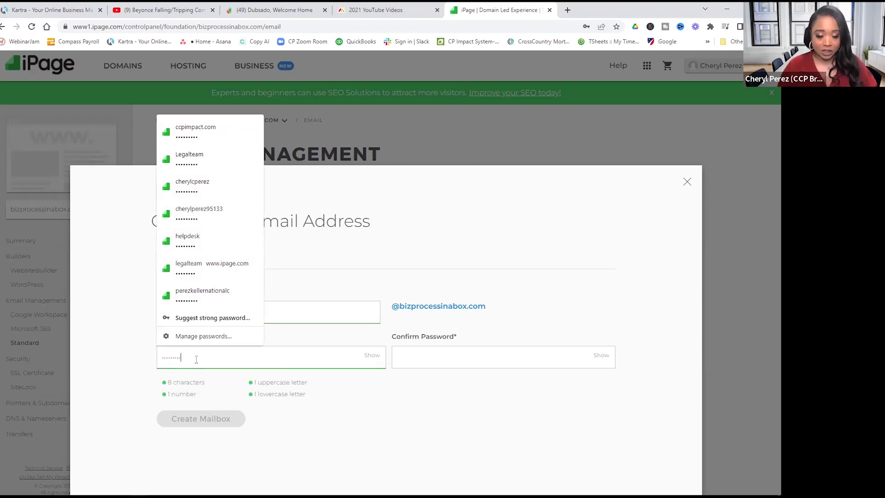
key("Tab")
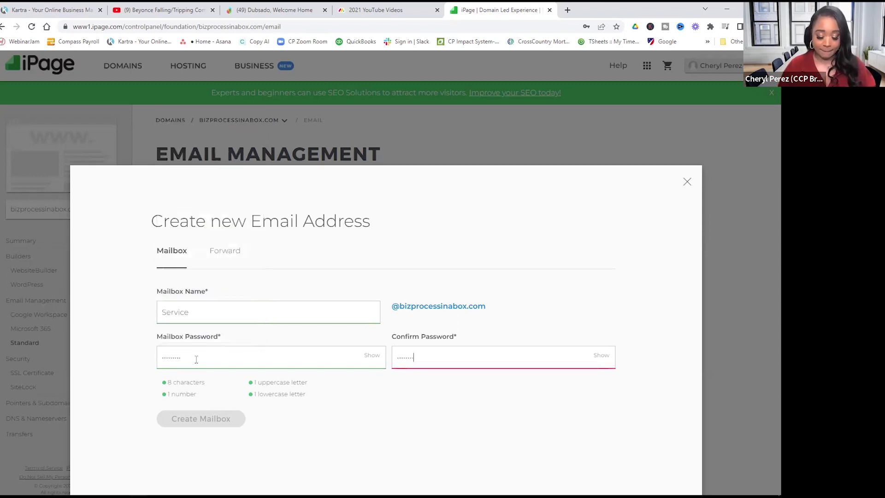
left_click(192, 419)
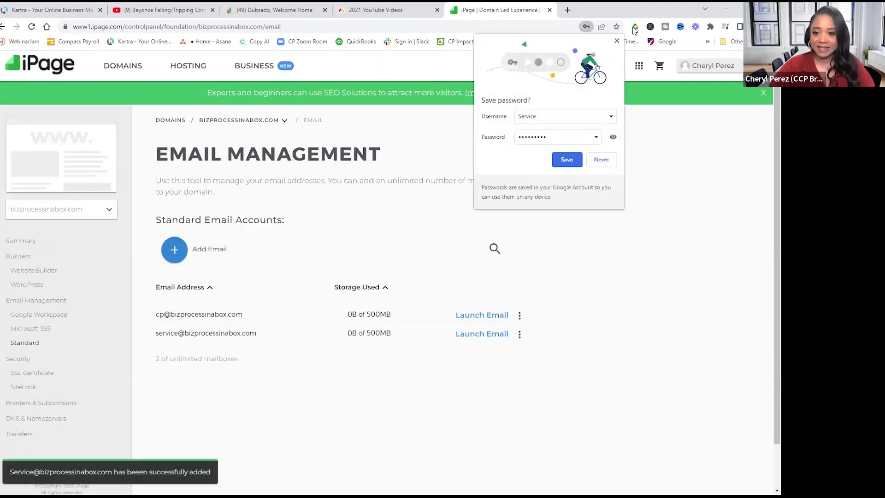
left_click(172, 253)
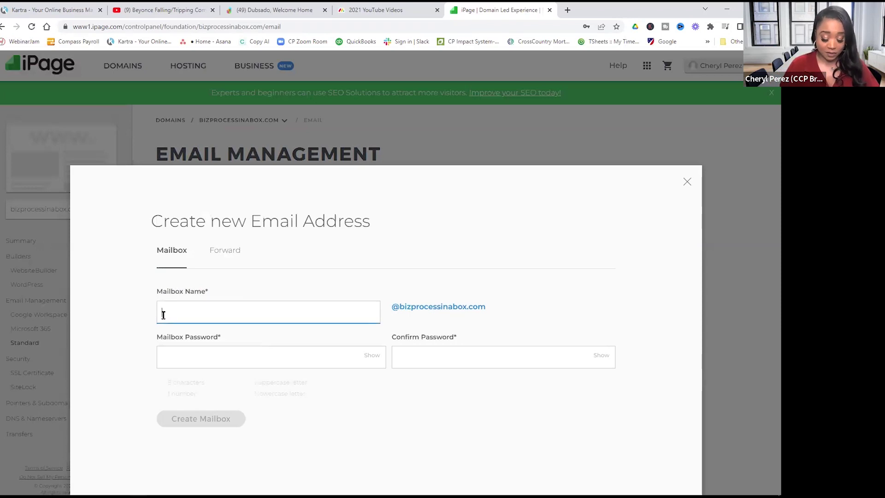
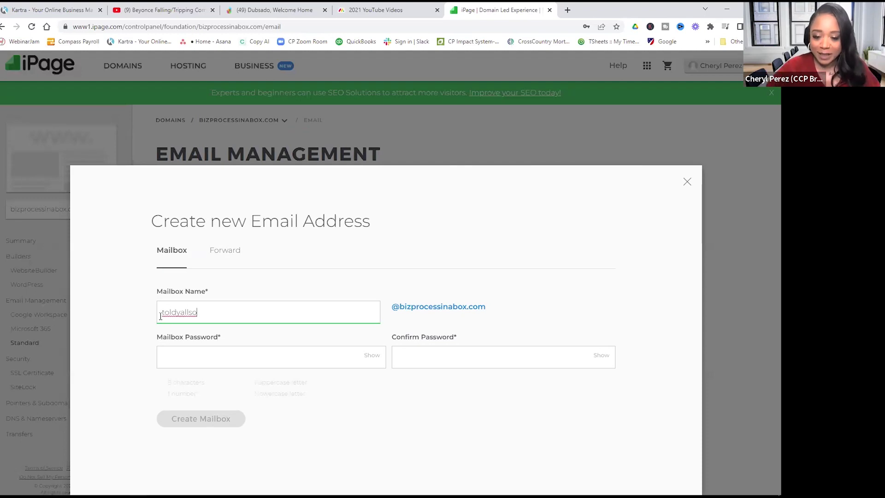
left_click(186, 358)
type("•••••••••")
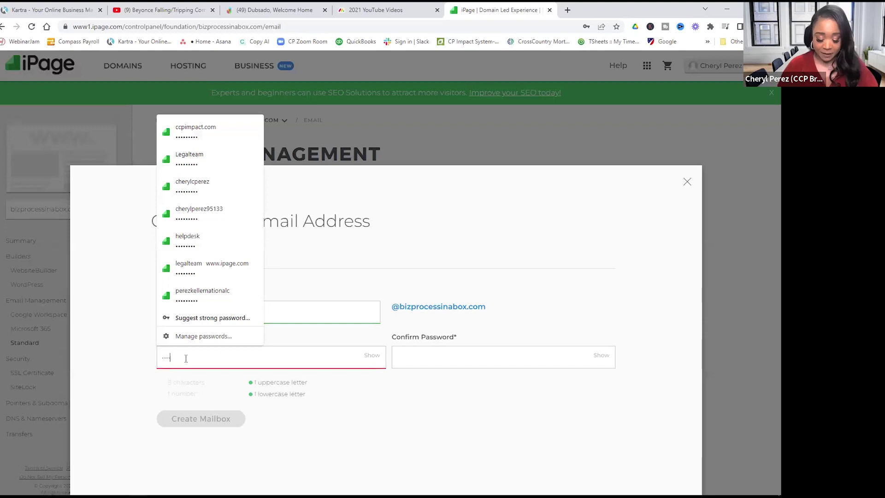
key("Tab")
type("•••••••••")
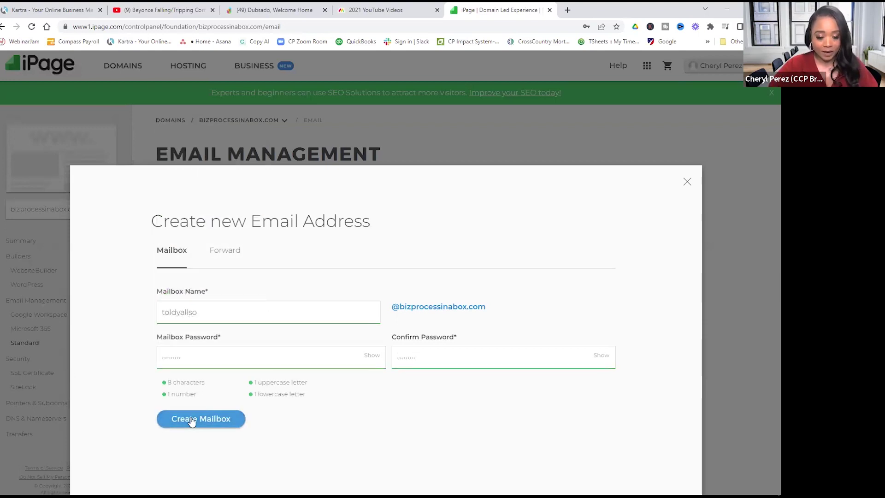
left_click(190, 420)
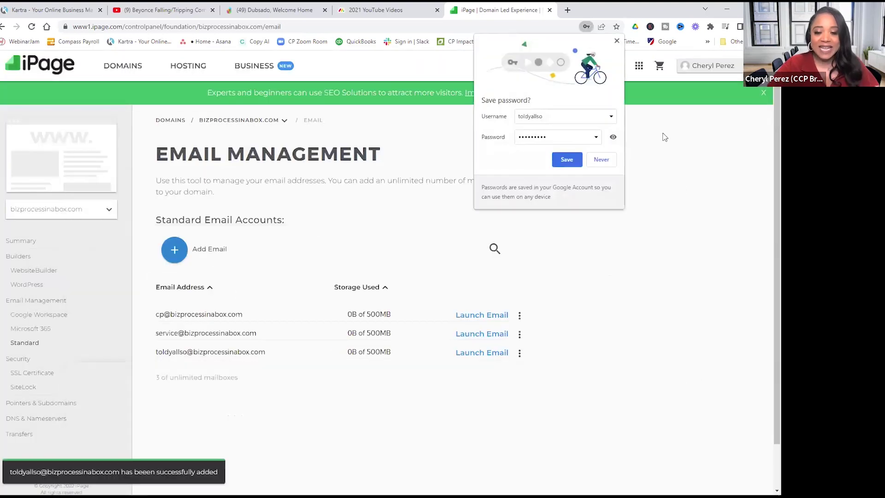
left_click(317, 363)
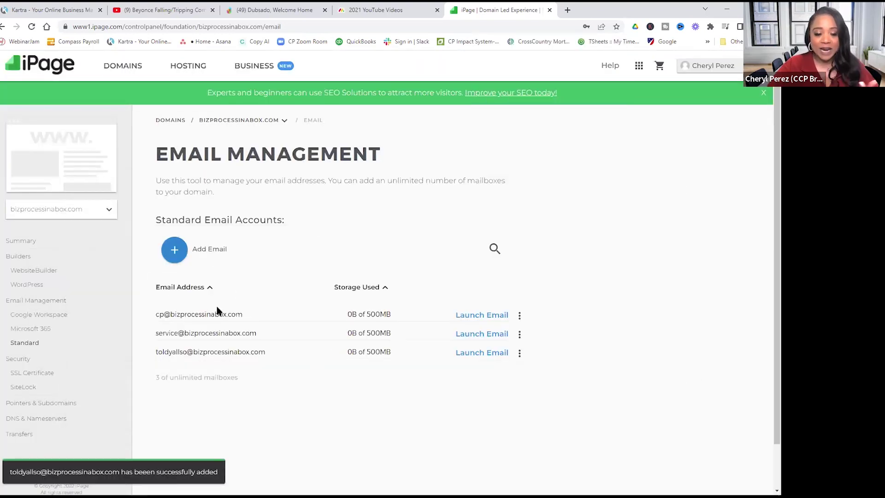
Launch webmail for the first standard mailbox to open its Roundcube inbox
left_click(495, 319)
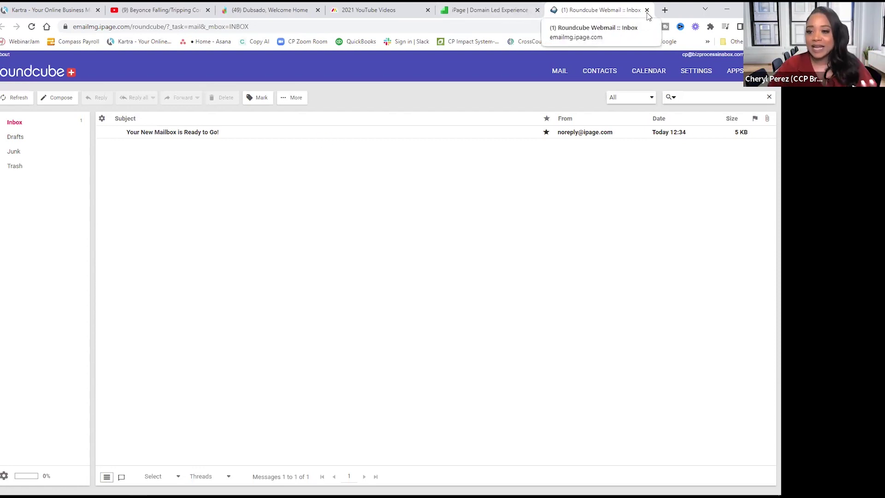
Close the Roundcube inbox tab to return to iPage's Email Management page
key("ctrl+w")
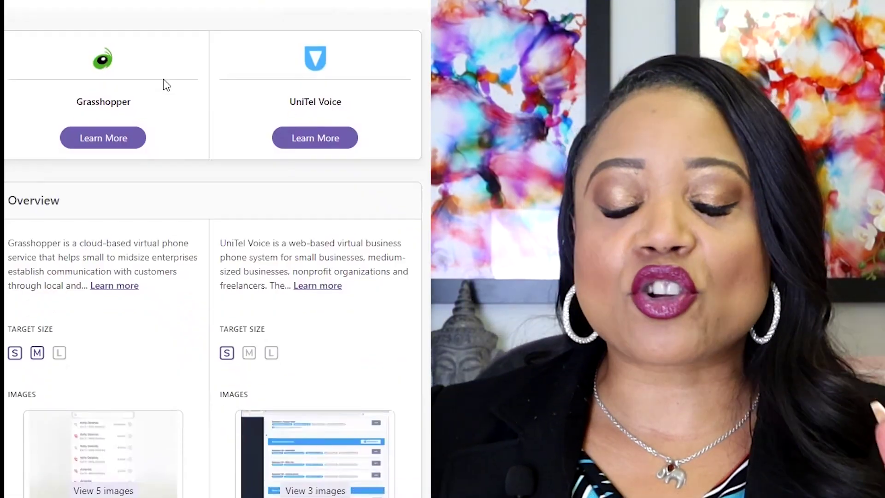
scroll(163, 78, "down", 3)
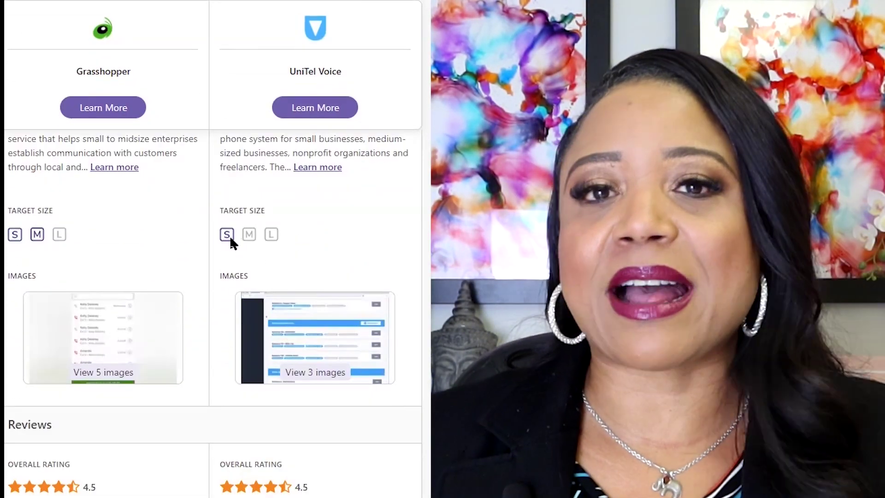
scroll(229, 236, "down", 5)
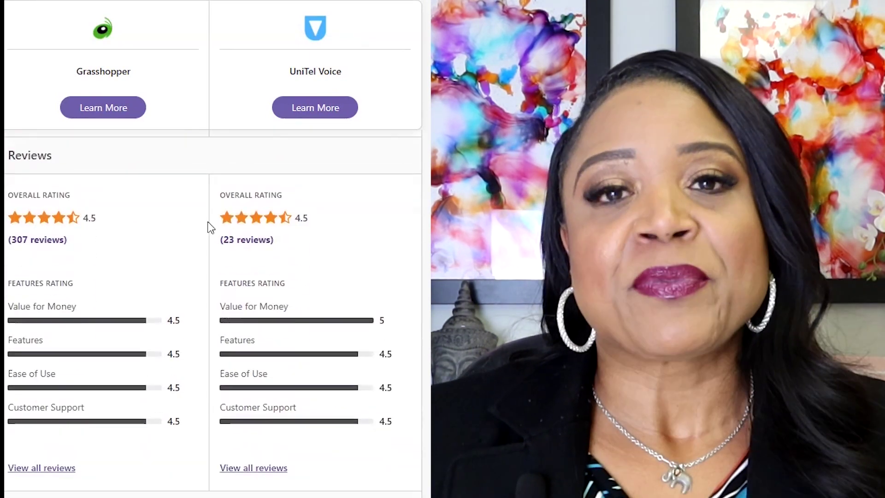
scroll(277, 253, "down", 2)
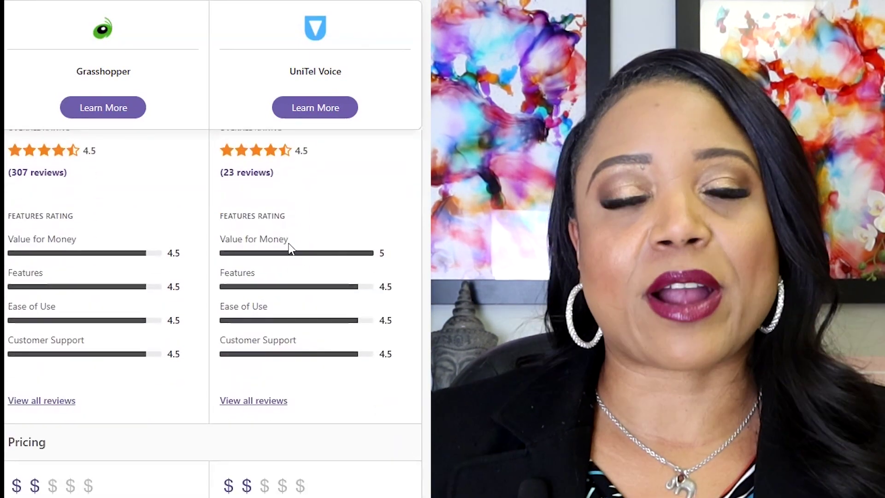
scroll(285, 243, "down", 8)
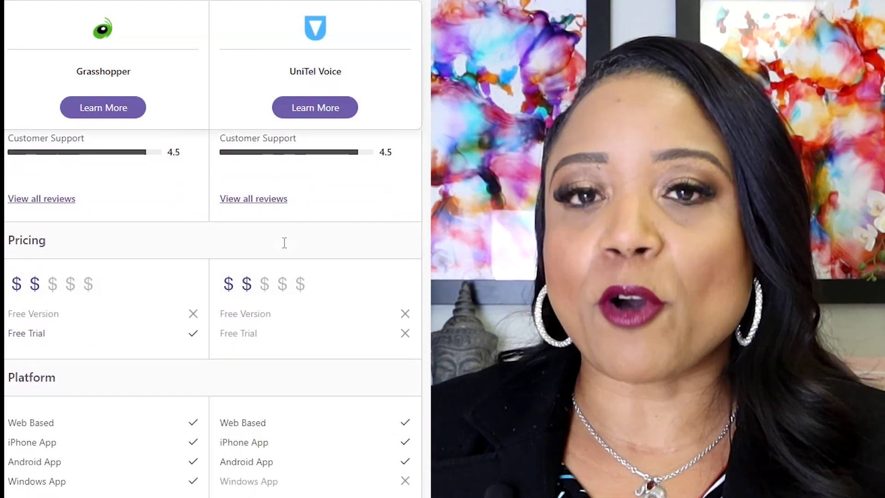
scroll(285, 243, "down", 6)
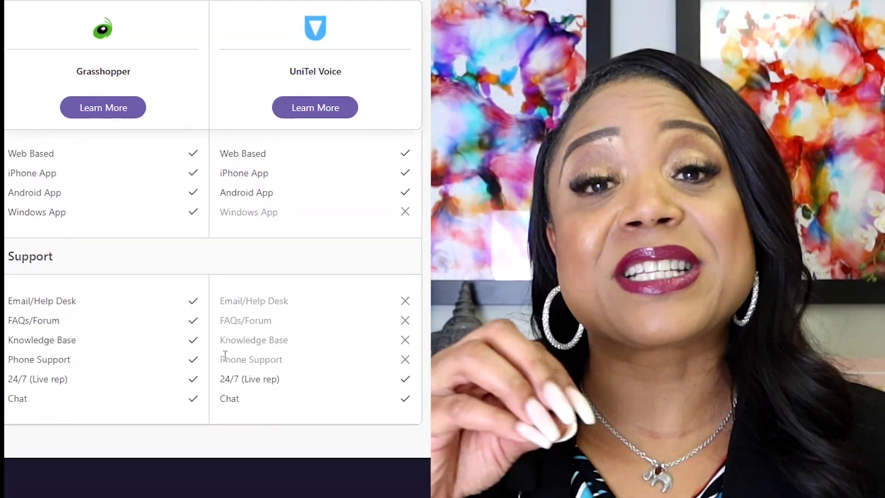
scroll(225, 356, "down", 2)
scroll(224, 359, "up", 20)
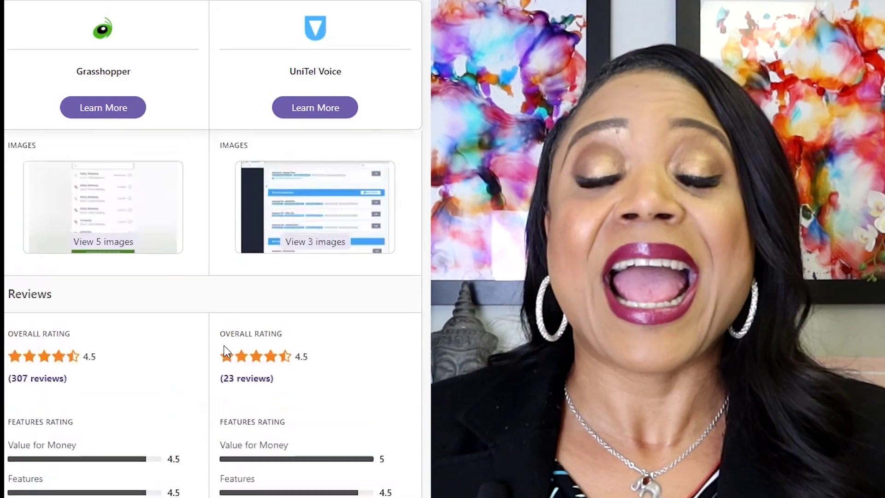
scroll(226, 352, "up", 7)
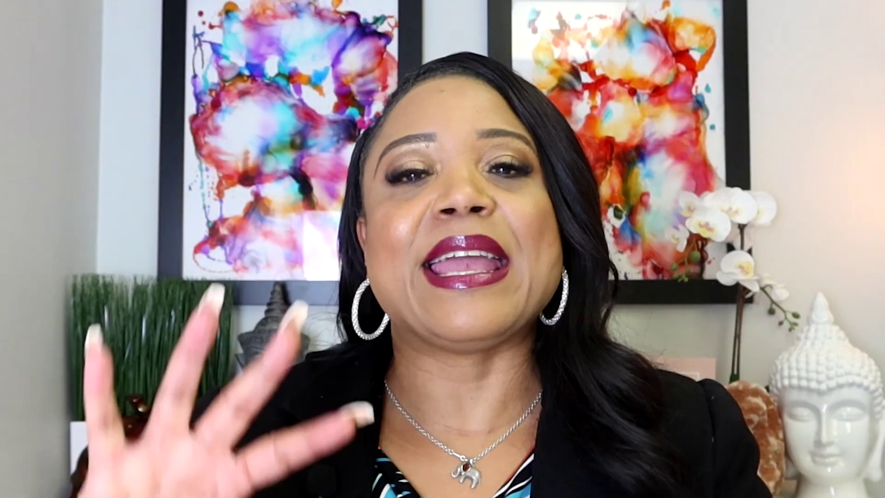